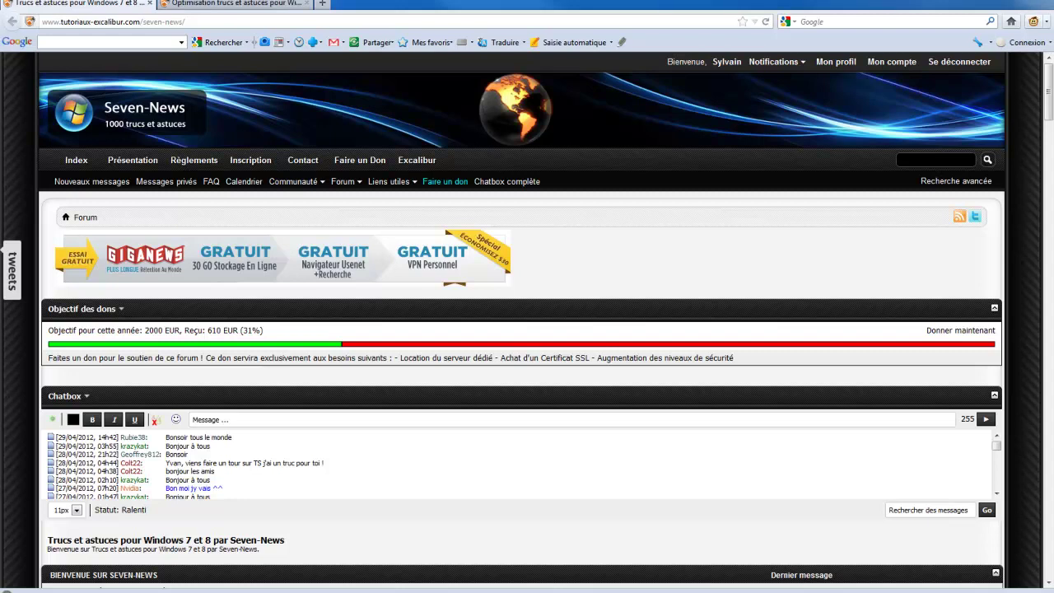
Show the desktop and browse from the computer's drives to the folder C:\Windows\System32\drivers\etc
key(super+d)
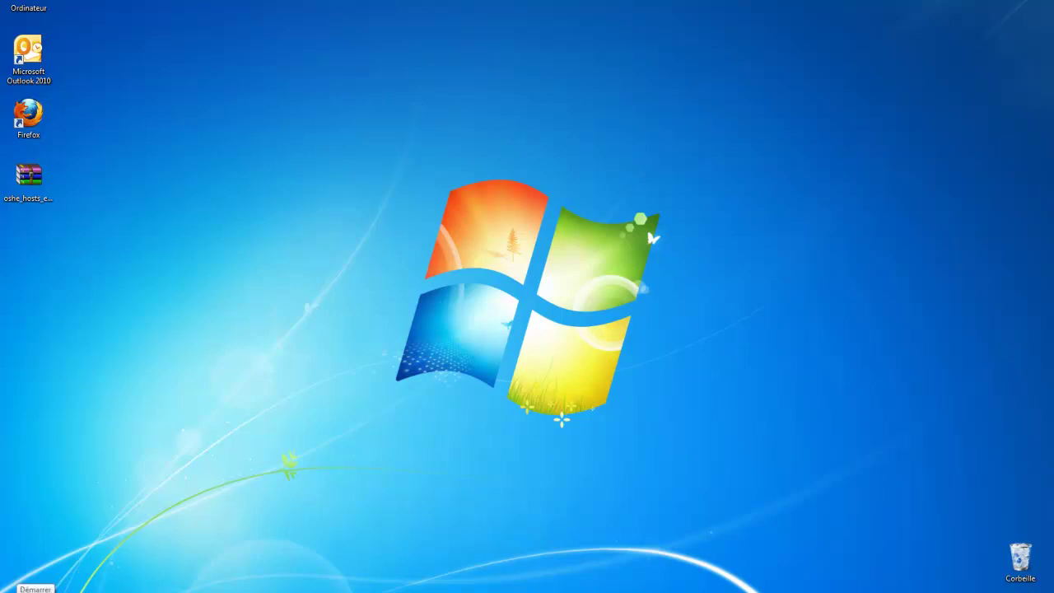
click(8, 588)
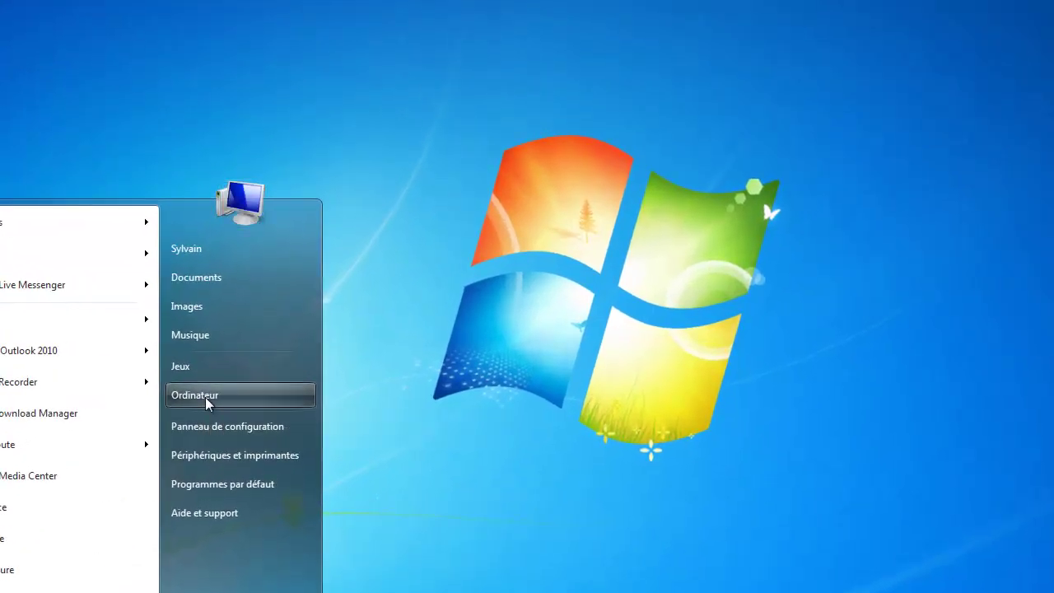
click(220, 377)
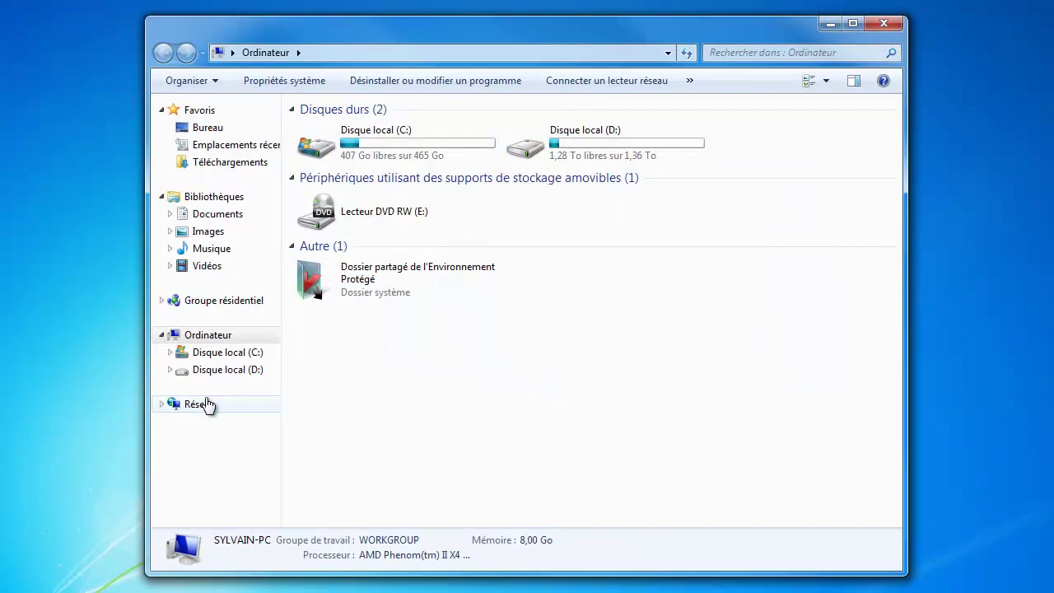
double_click(325, 153)
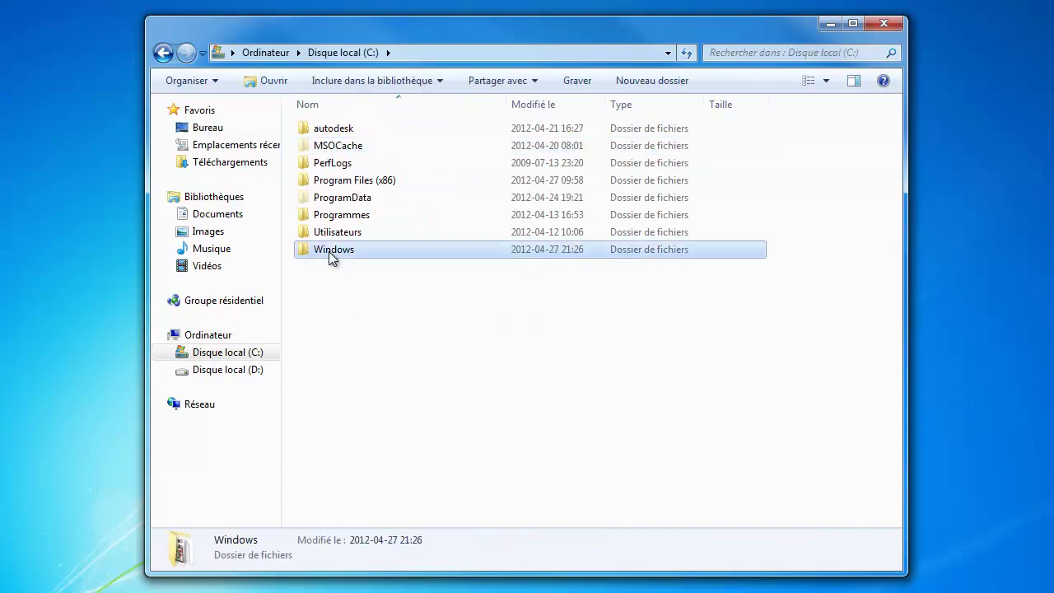
double_click(330, 253)
scroll(419, 371, down, 3)
scroll(418, 369, down, 10)
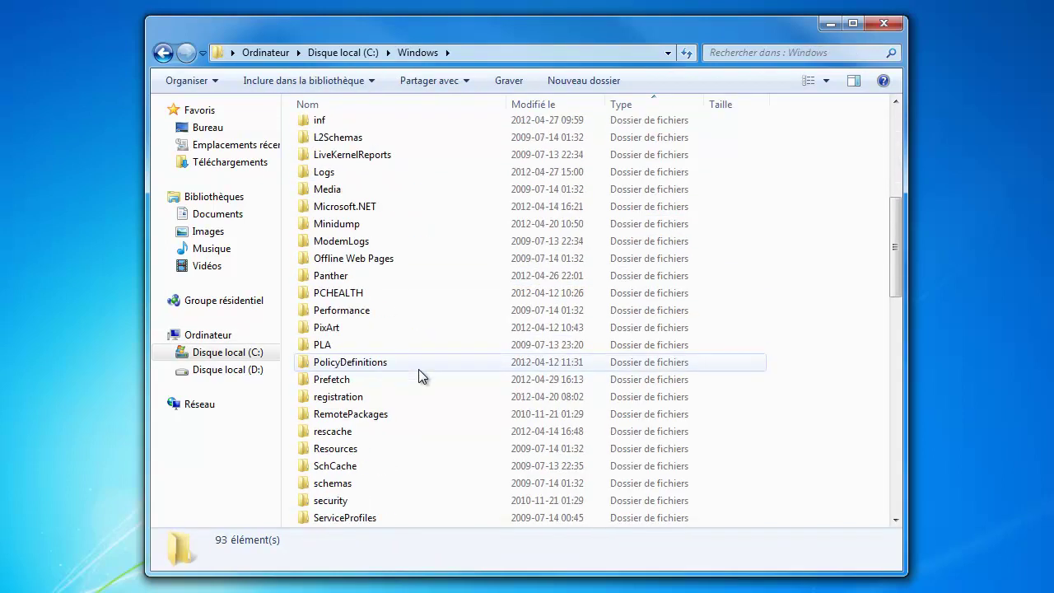
double_click(351, 327)
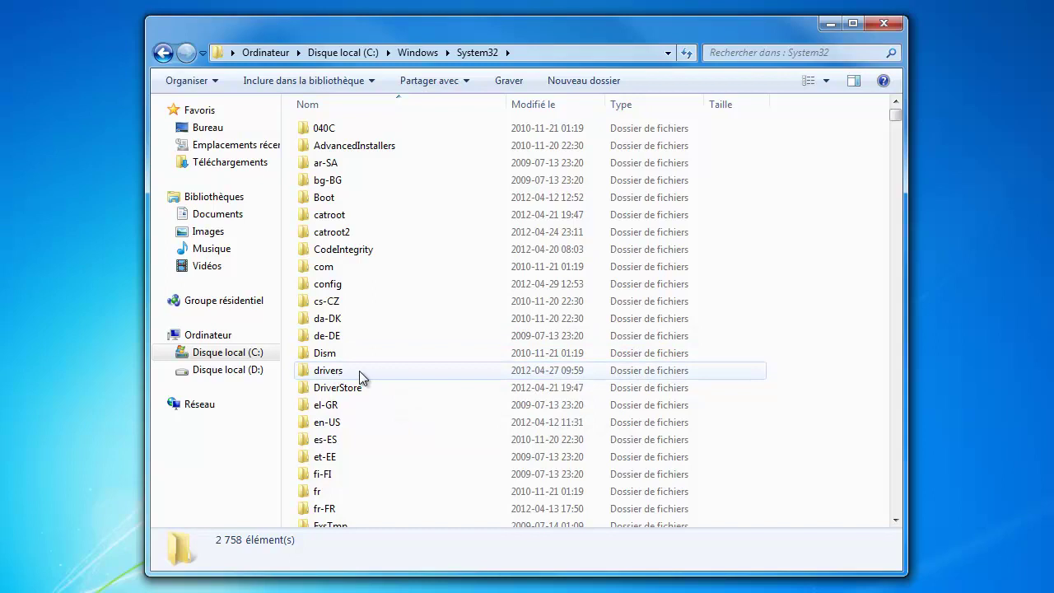
double_click(350, 372)
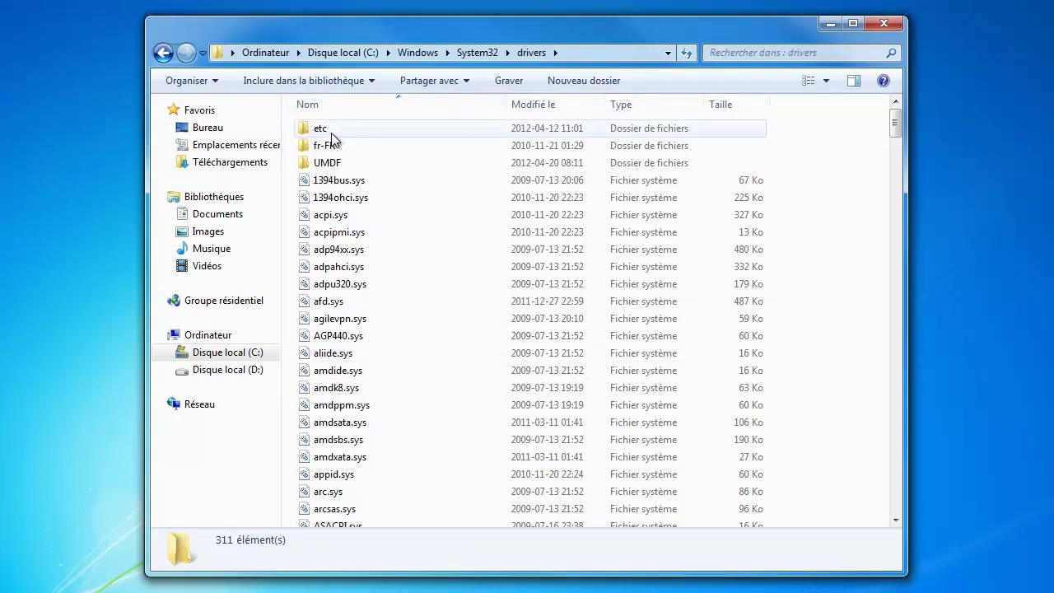
mouse_move(333, 133)
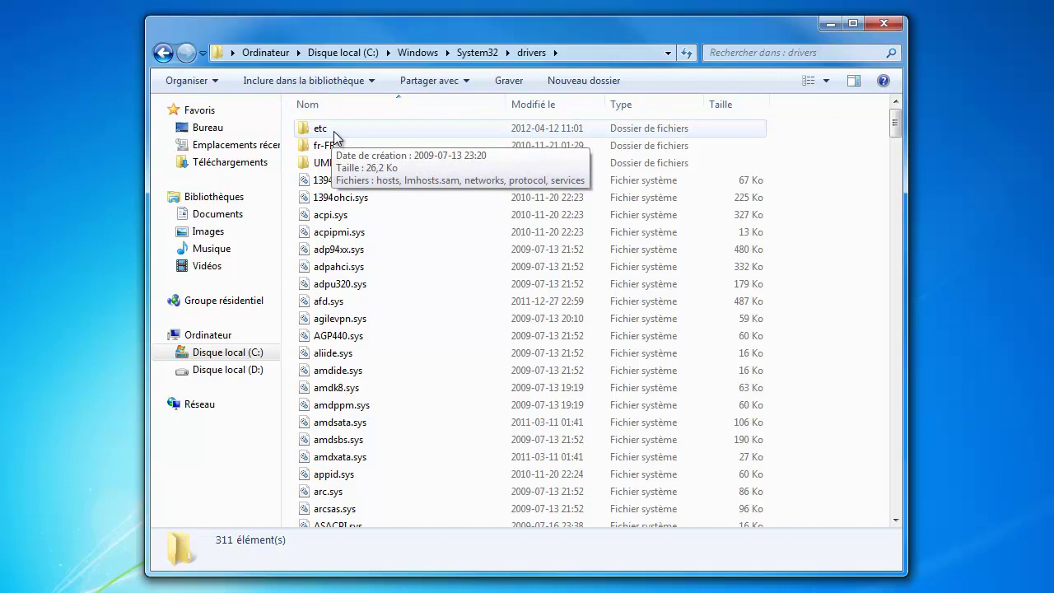
double_click(333, 131)
Open the hosts file with Bloc-notes and examine its blocked-server entries, closing the file and the folder when done
click(335, 132)
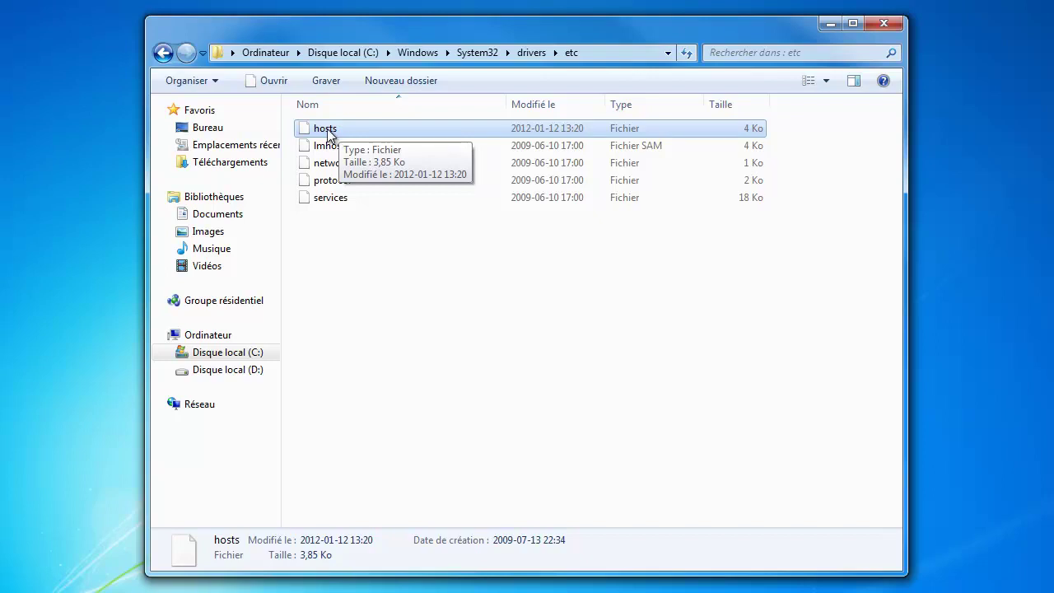
right_click(328, 131)
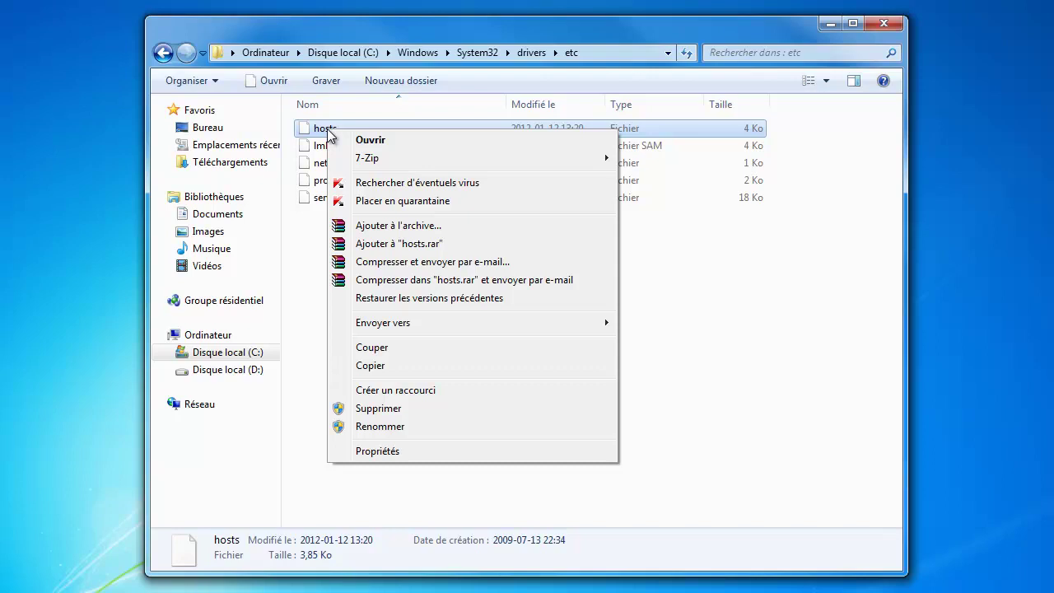
click(434, 141)
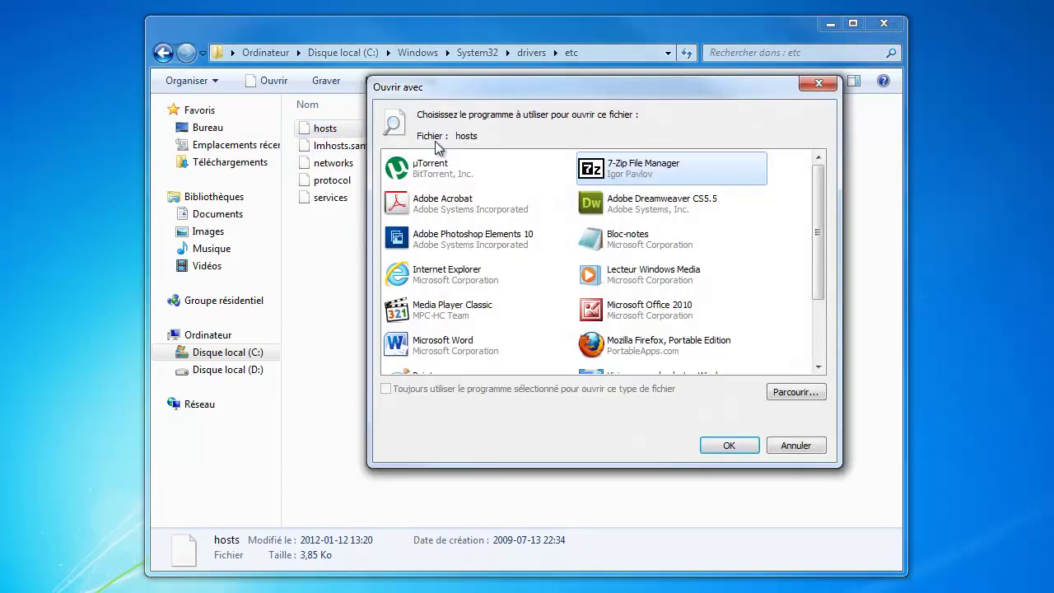
click(636, 245)
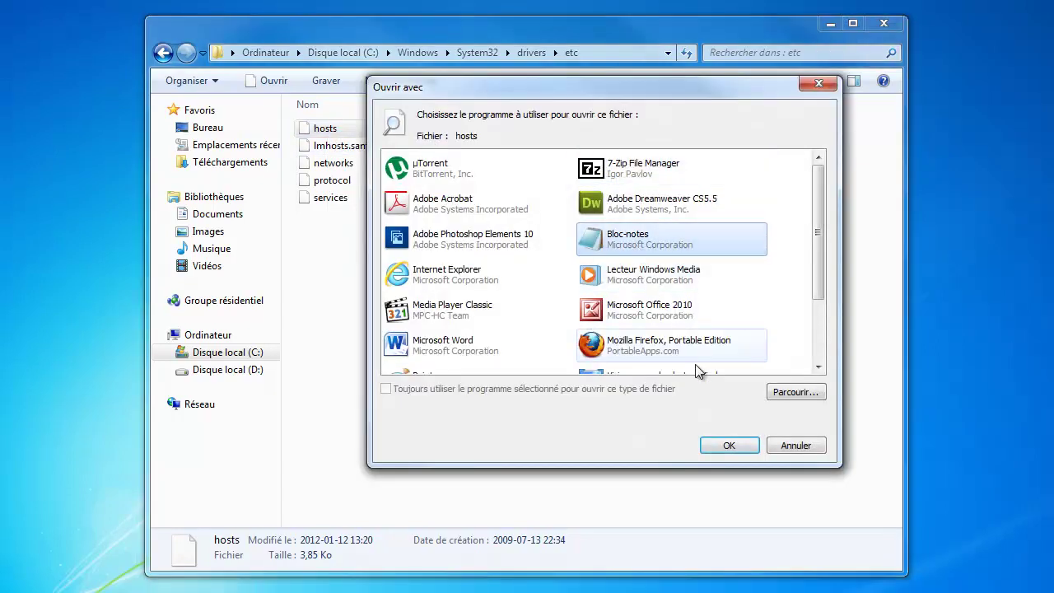
click(731, 443)
scroll(733, 444, down, 3)
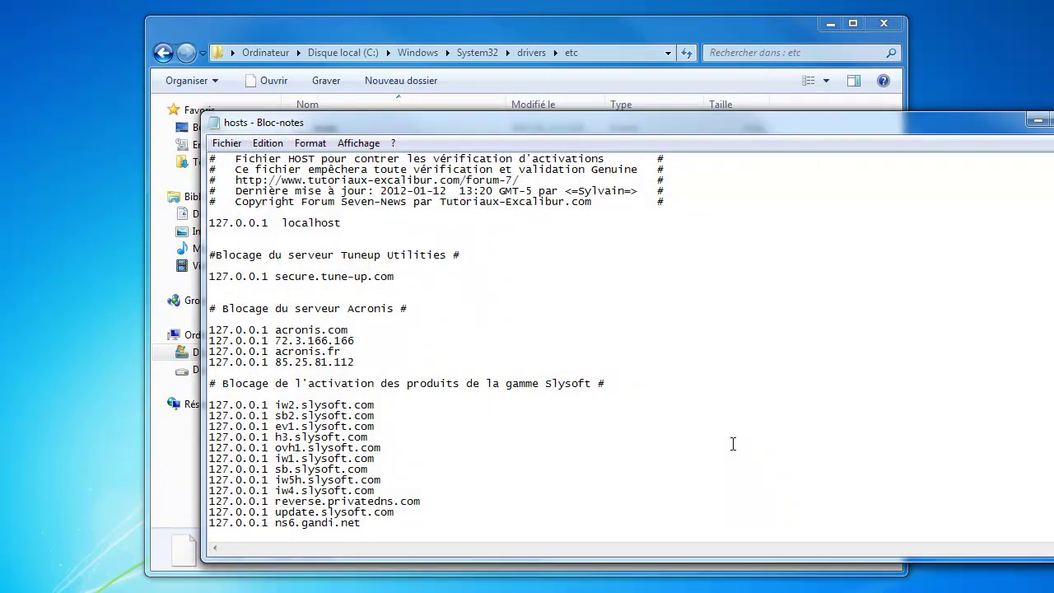
scroll(733, 444, down, 20)
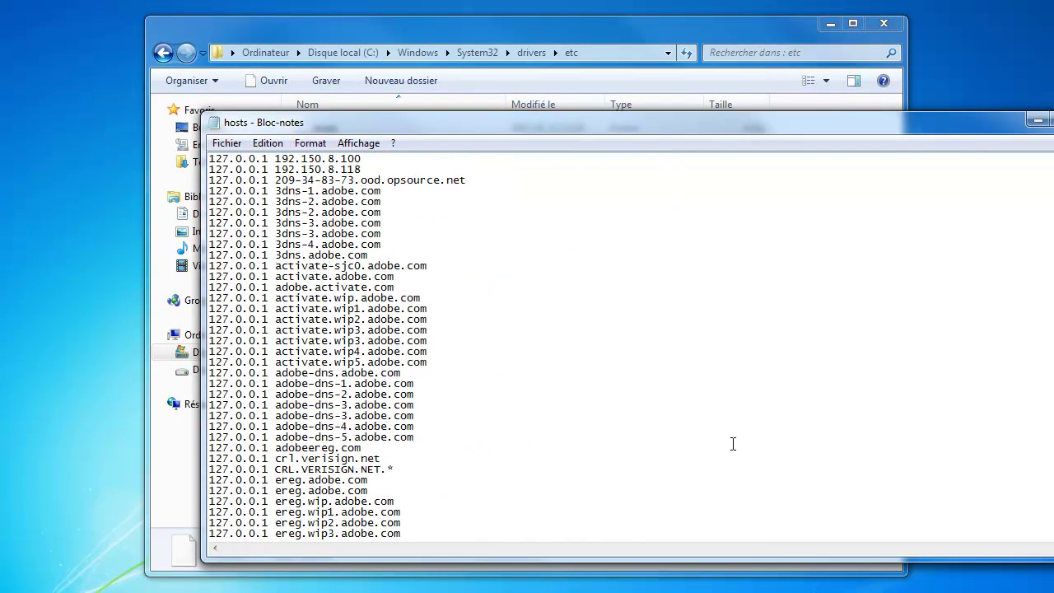
scroll(733, 444, up, 20)
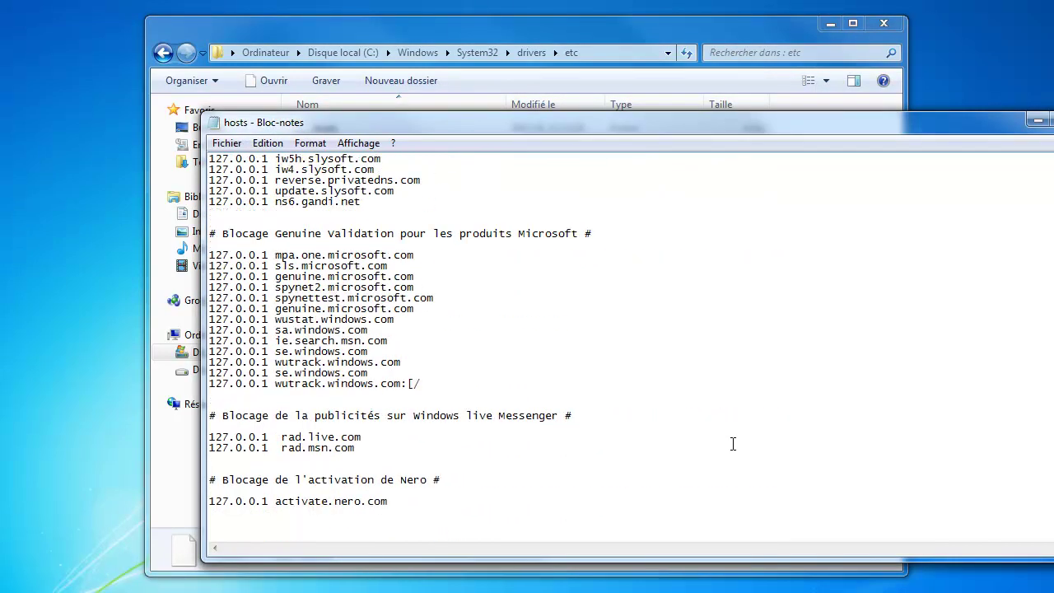
scroll(732, 444, up, 2)
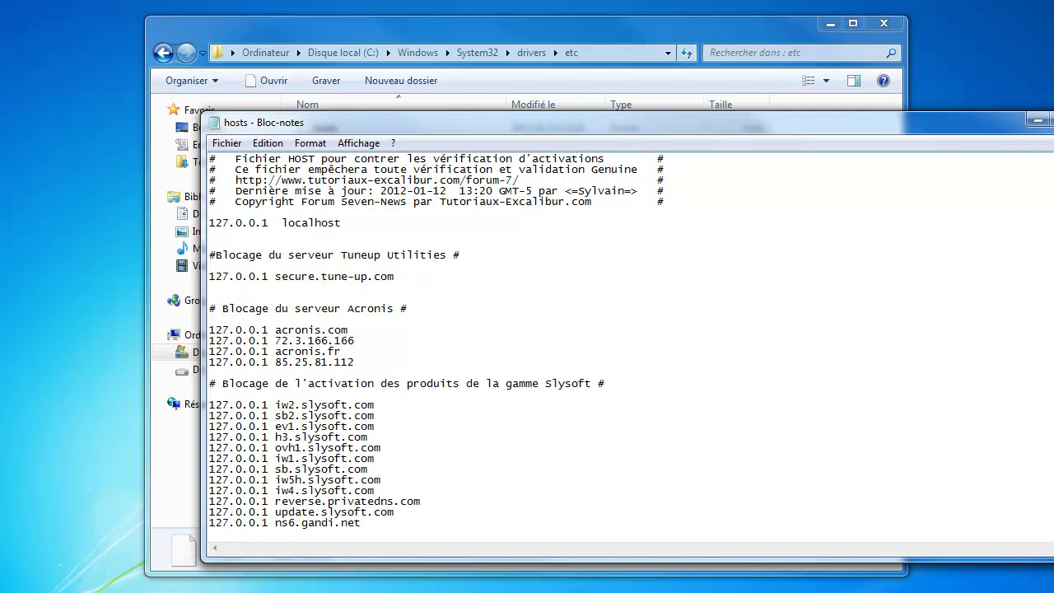
key(alt+F4)
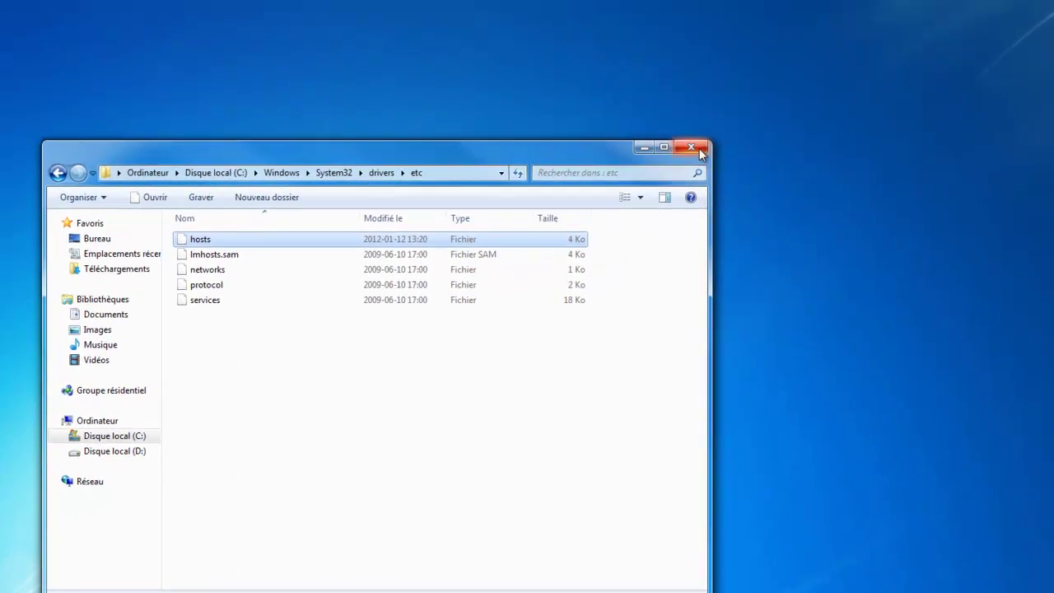
click(699, 149)
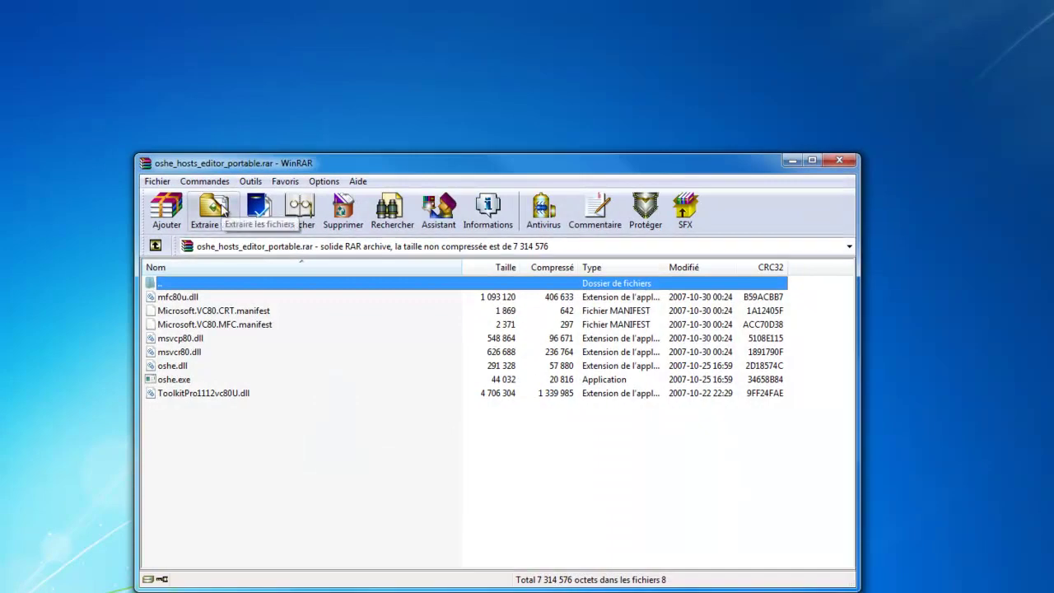
Extract the oshe_hosts_editor_portable.rar archive to the oshe_hosts_editor_portable folder on the Desktop and close the archive
click(213, 210)
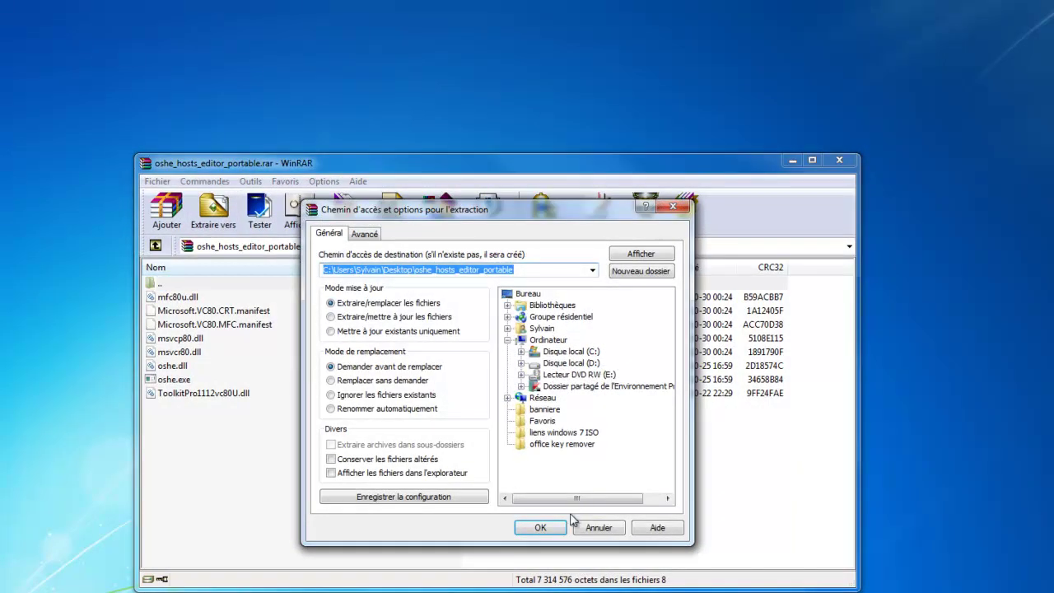
click(557, 528)
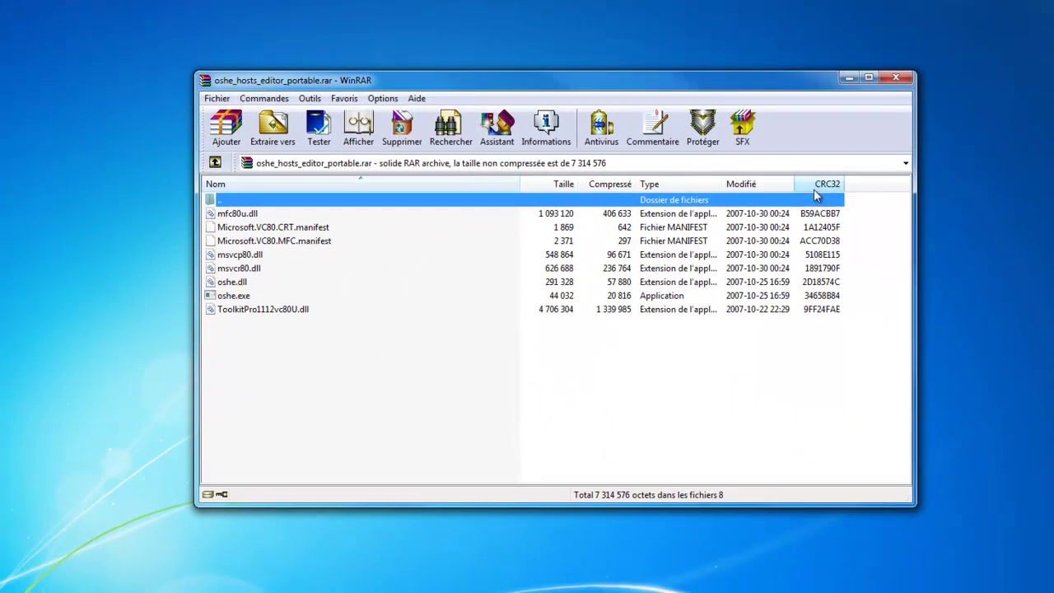
click(896, 77)
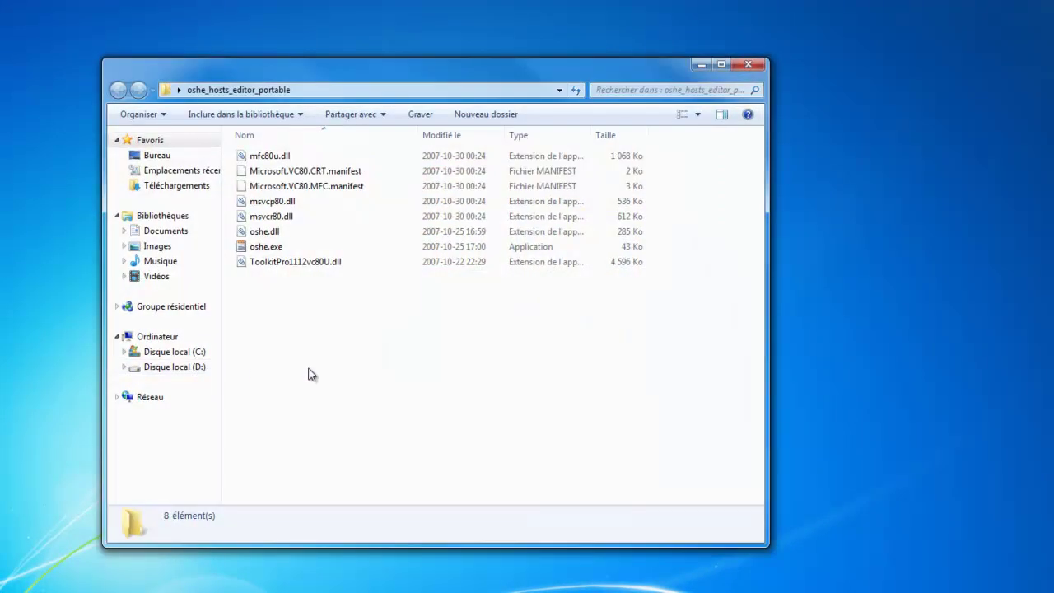
Run oshe.exe from the extracted folder as administrator and close the folder window
click(272, 250)
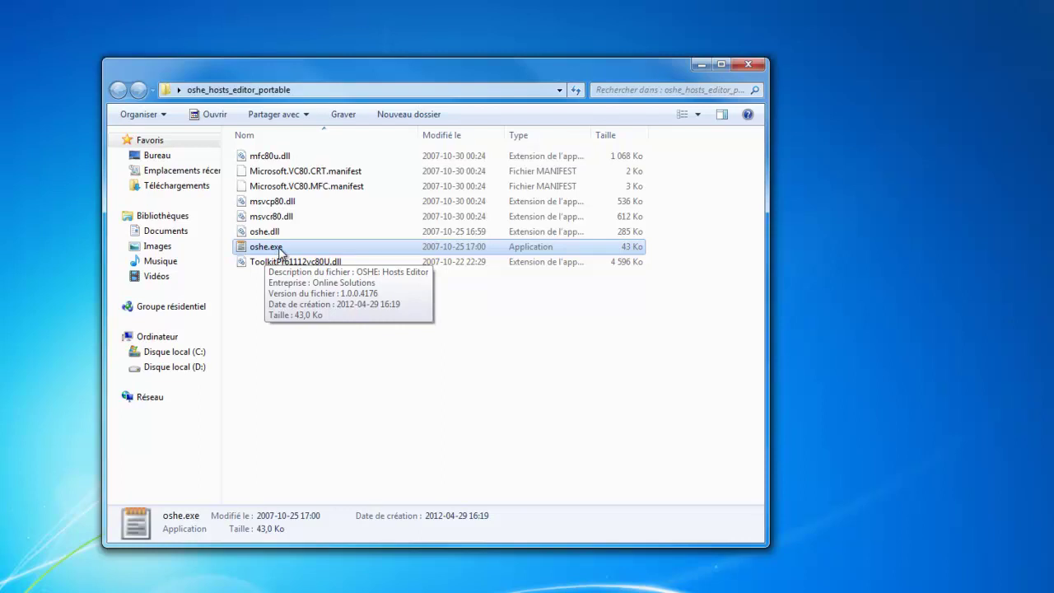
right_click(280, 252)
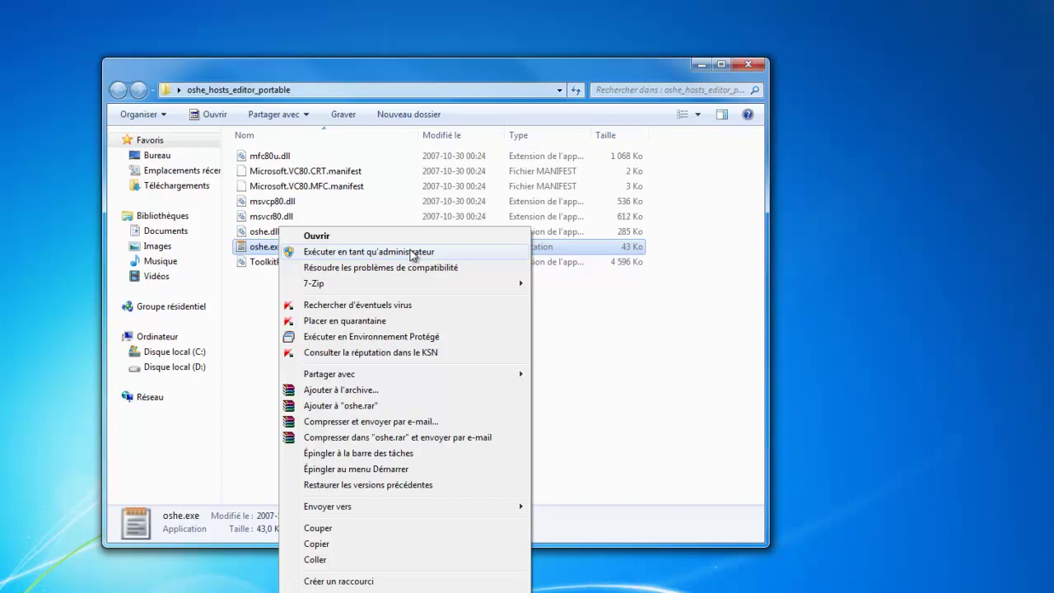
click(409, 254)
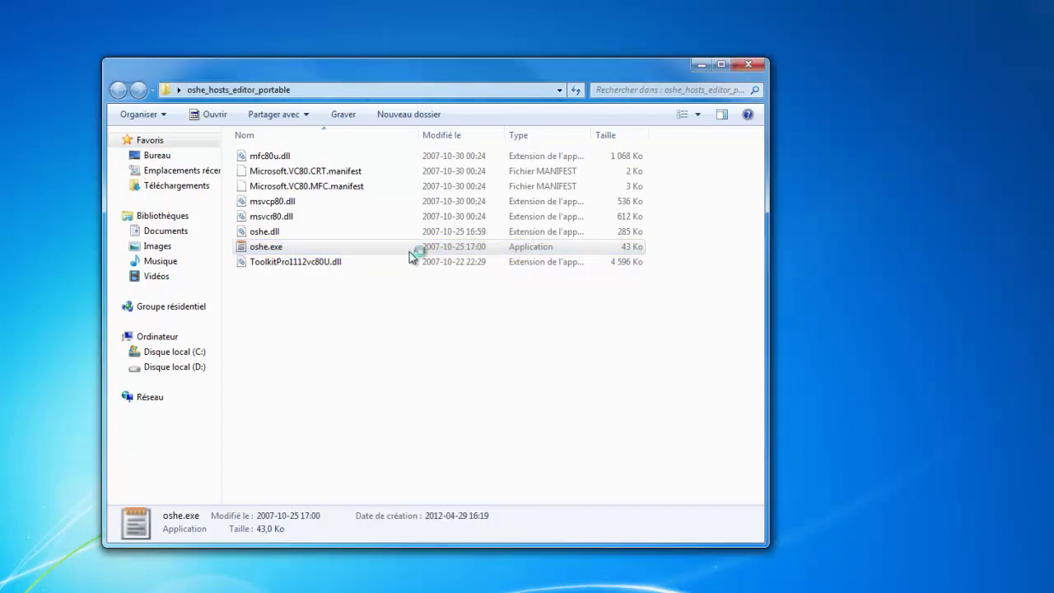
click(749, 64)
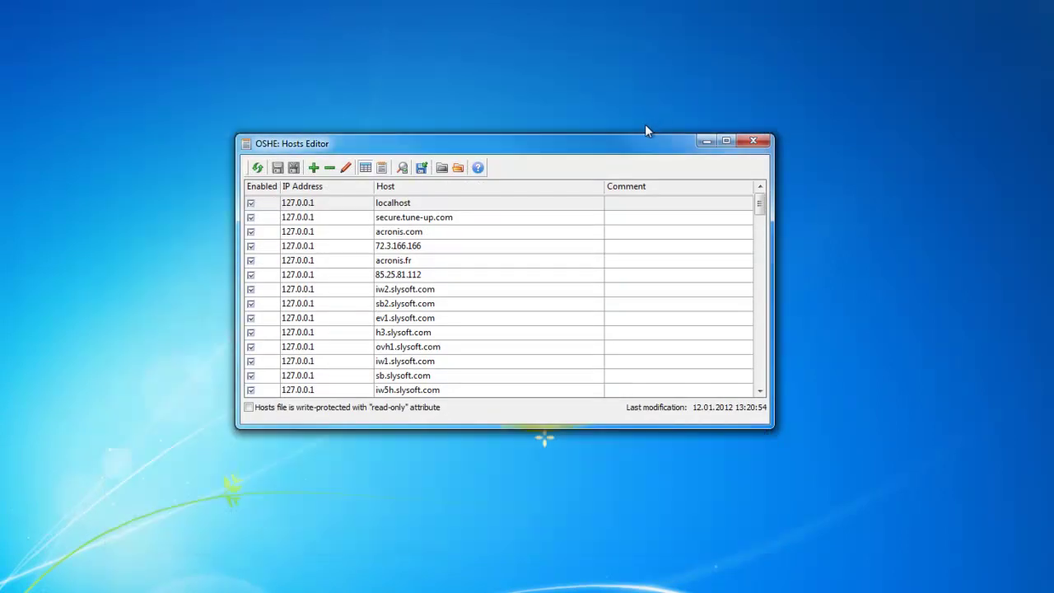
Enlarge the Hosts Editor window to the full height of the screen and look over the listed host records
drag(643, 135, 642, 0)
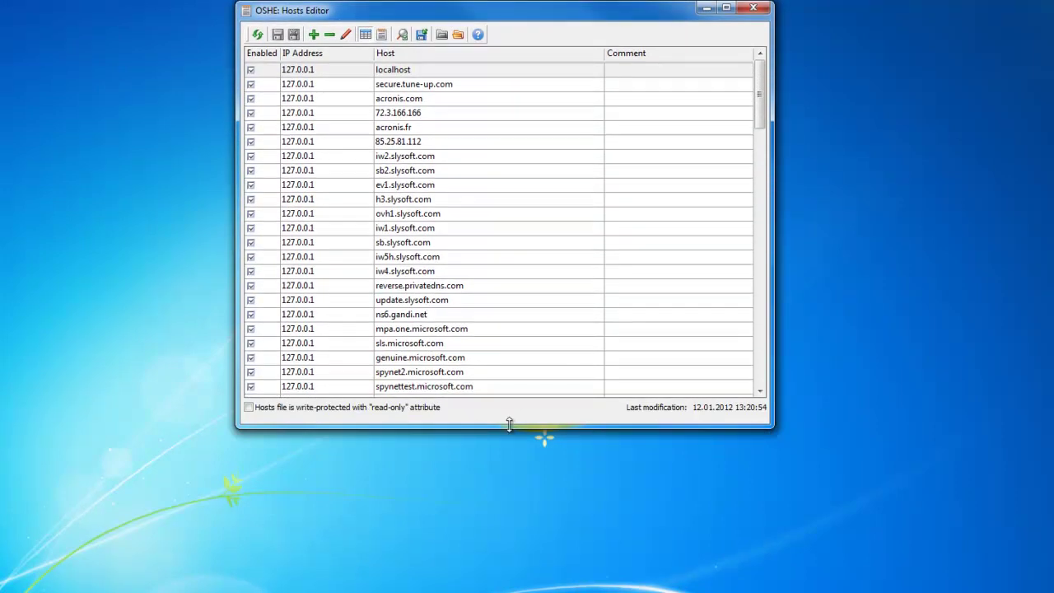
drag(509, 422, 463, 586)
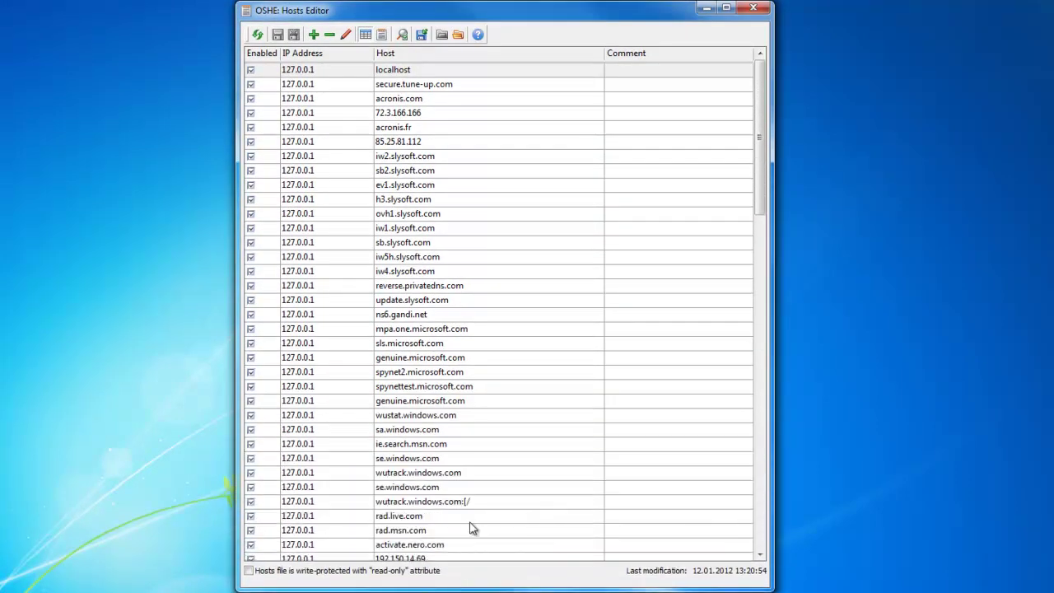
scroll(762, 153, down, 1)
drag(763, 153, 762, 108)
Add a 127.0.0.1 record for host nulsplusultra.com with the comment "Sites de nuls qui a été fermé pour incompétence" and save the hosts file
click(314, 36)
click(469, 283)
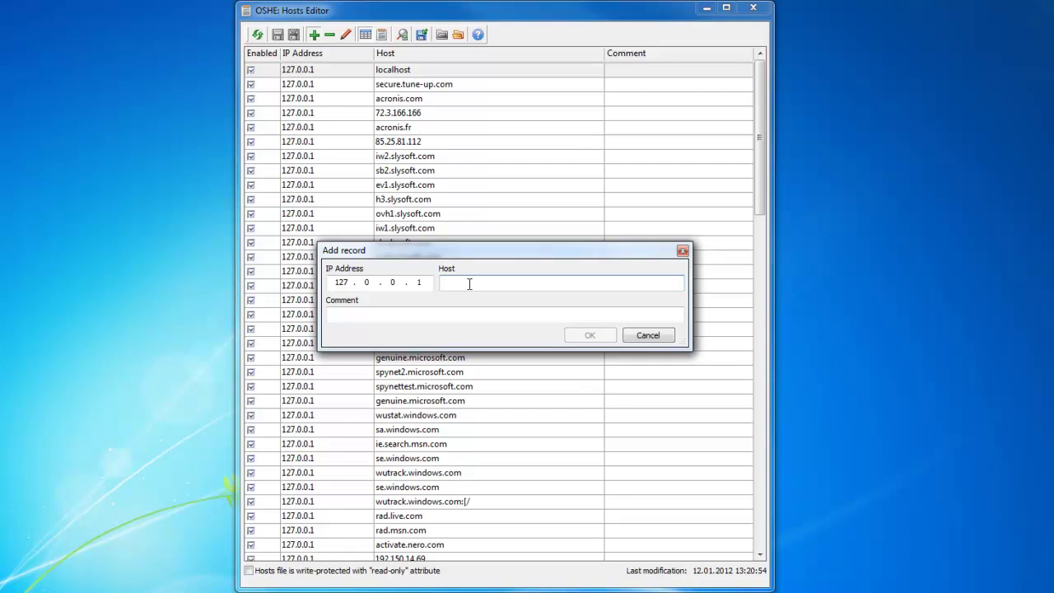
text(nulsplusultra.com)
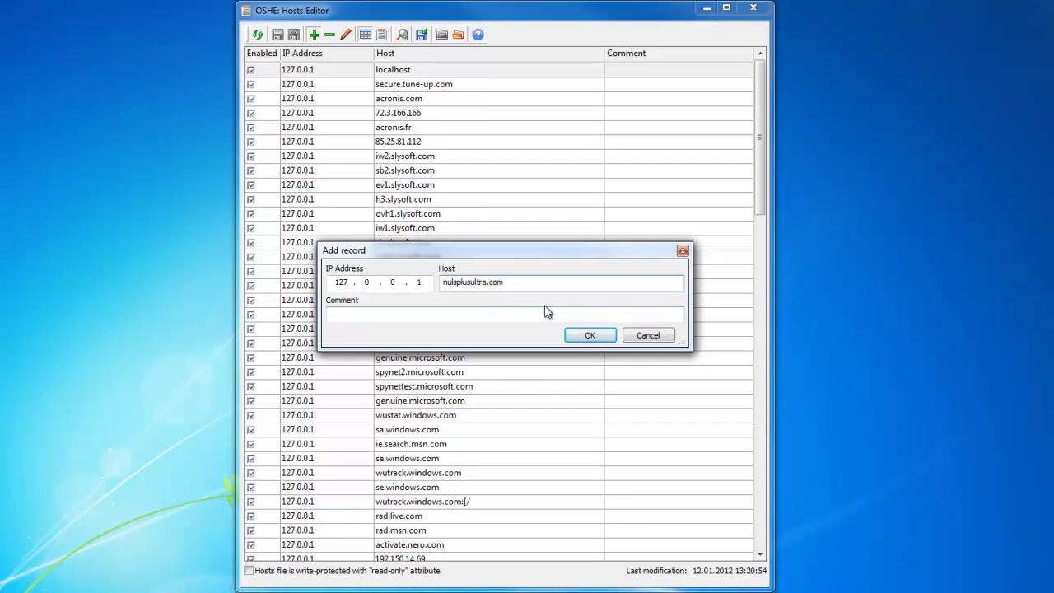
click(395, 319)
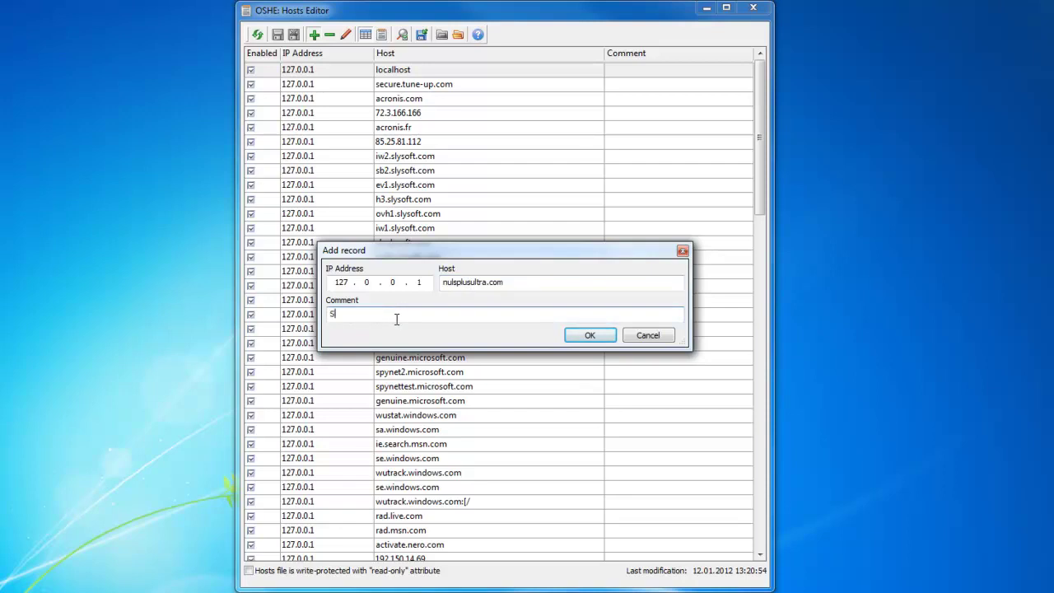
text(Sites de nuls qui a été fermé pour incompétence)
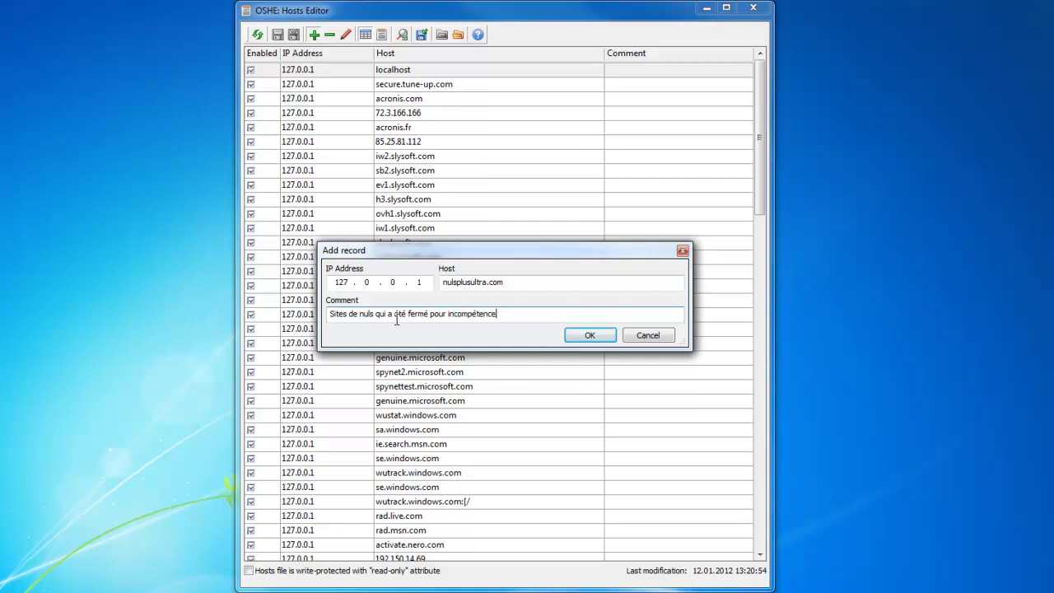
click(590, 335)
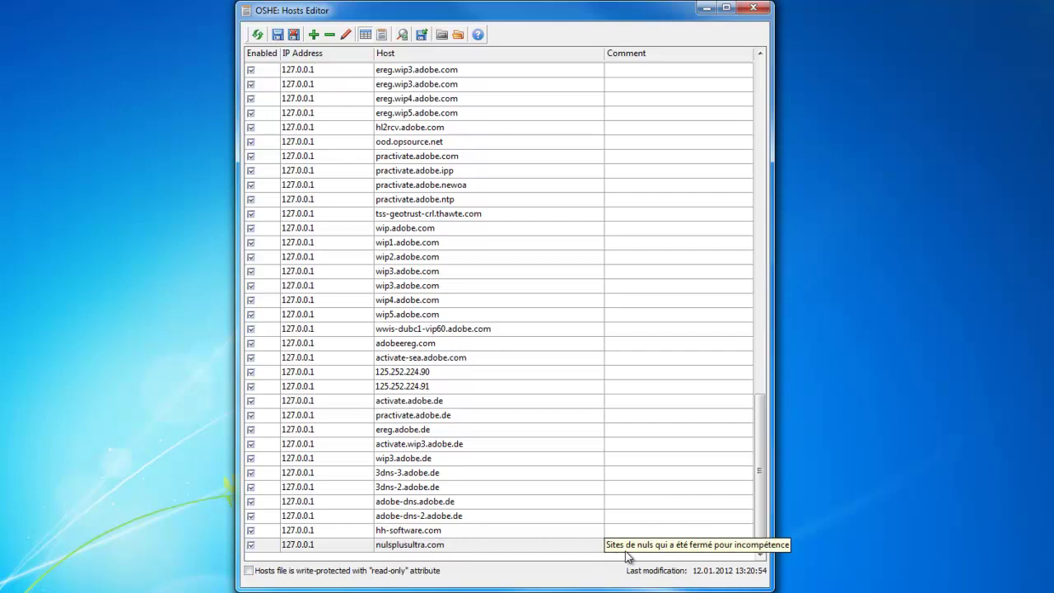
click(450, 550)
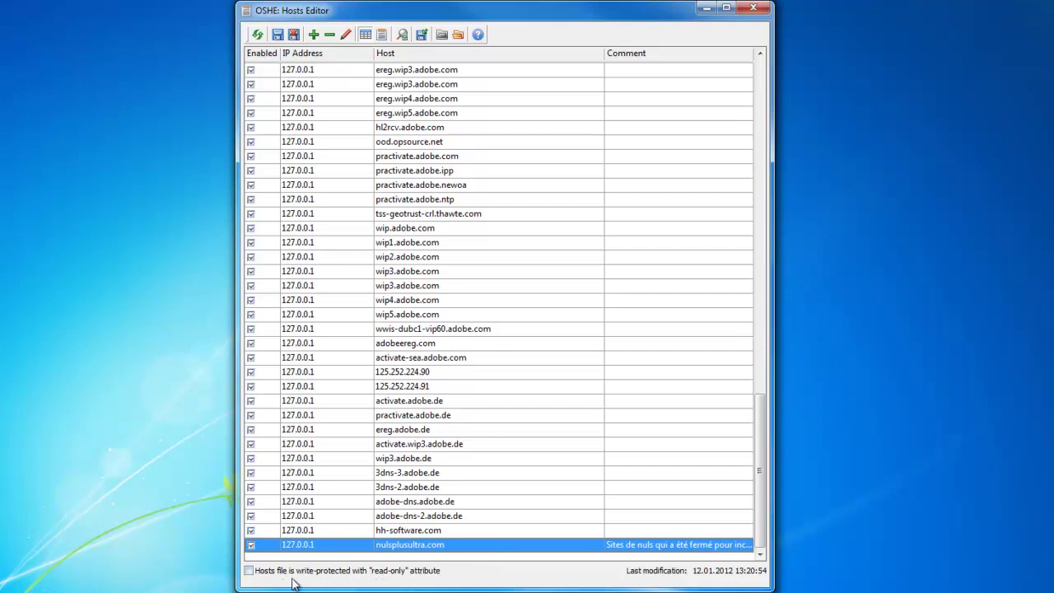
click(278, 35)
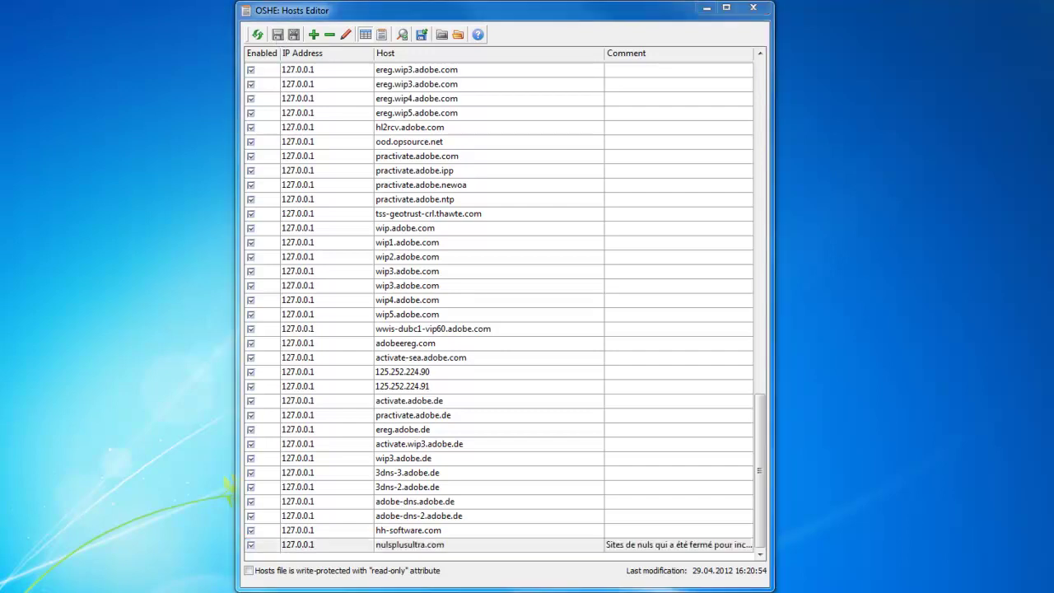
Browse in Windows Explorer to the C:\Windows\System32\drivers\etc folder
key(super+e)
click(211, 353)
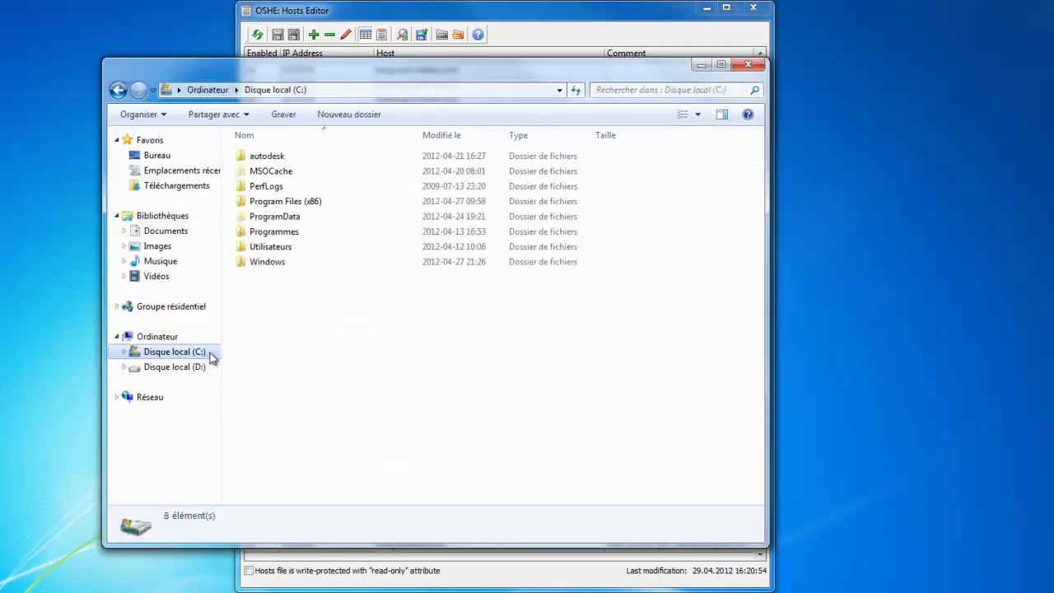
click(270, 263)
double_click(270, 264)
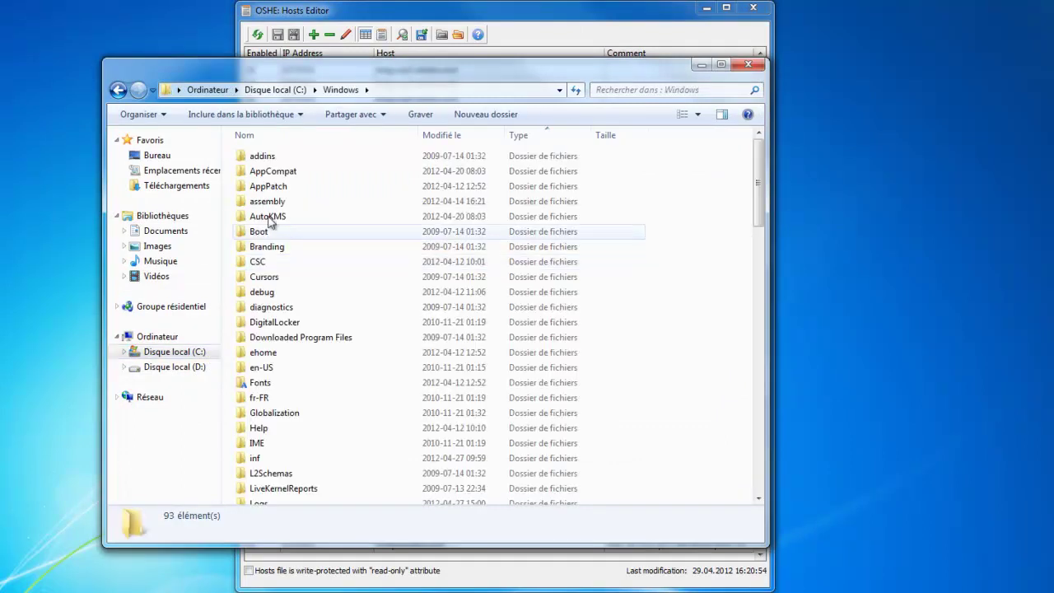
scroll(333, 366, down, 7)
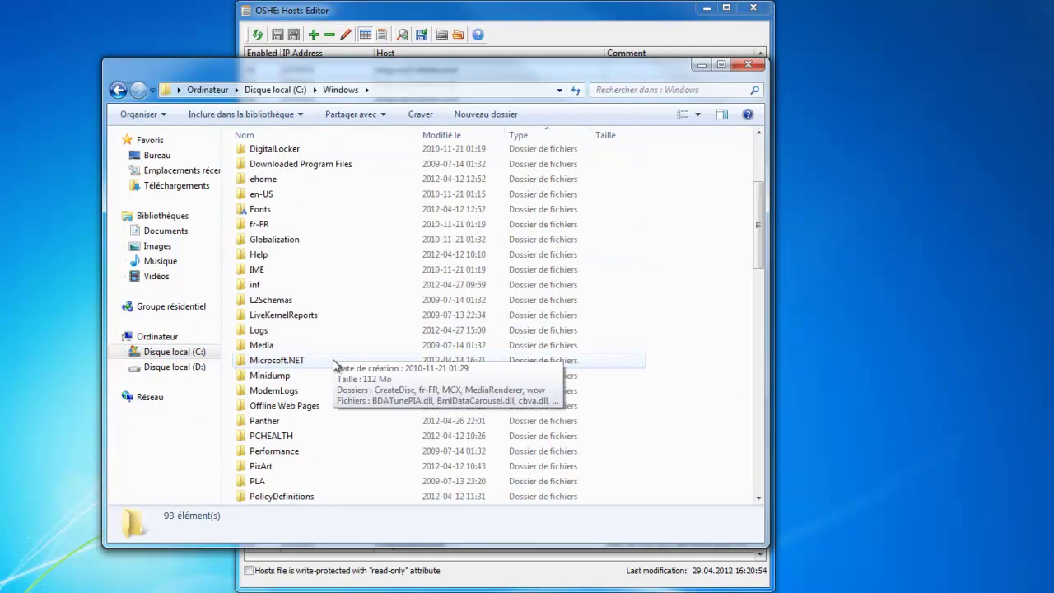
scroll(333, 365, up, 7)
scroll(334, 366, down, 12)
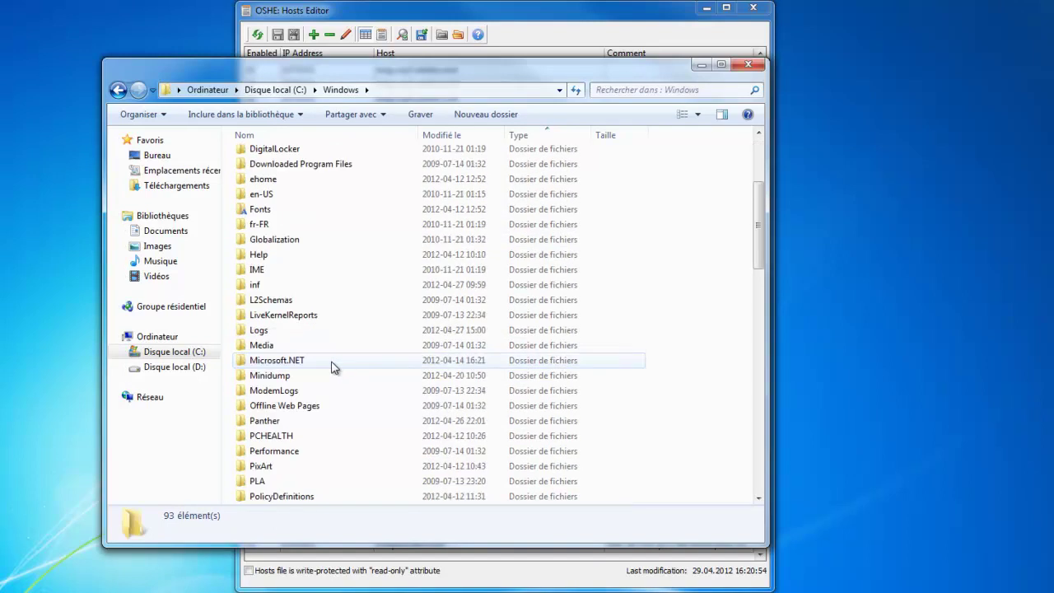
double_click(299, 335)
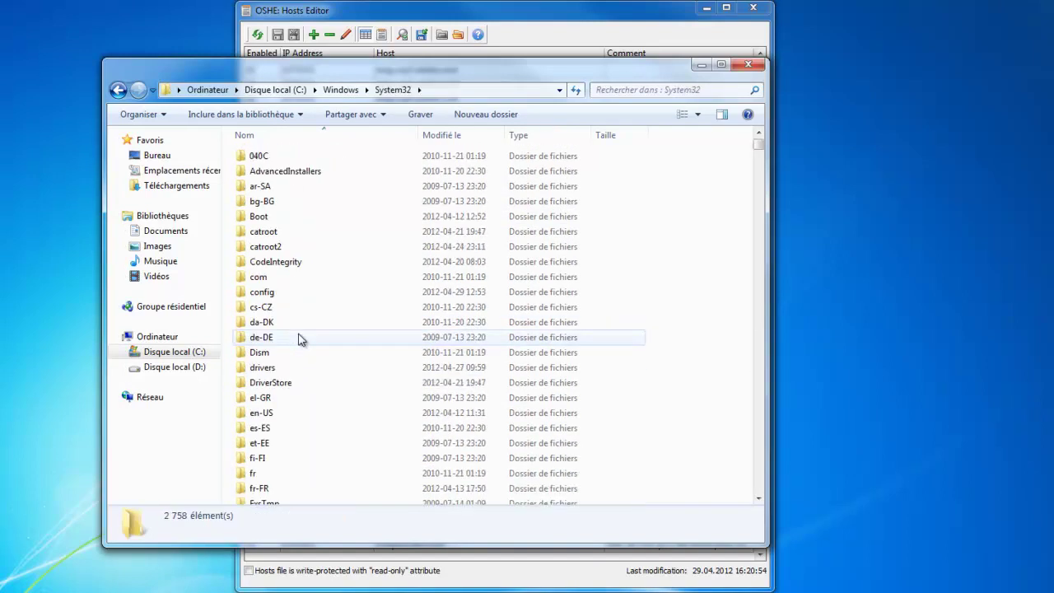
click(277, 367)
double_click(277, 367)
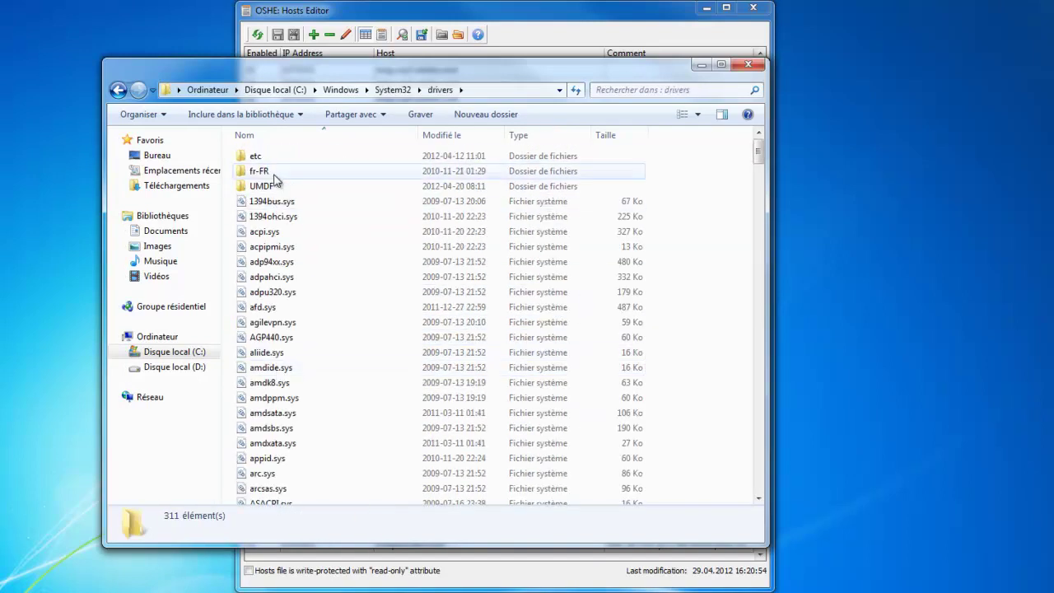
double_click(268, 158)
Open the hosts file from the etc folder with Bloc-notes
right_click(264, 162)
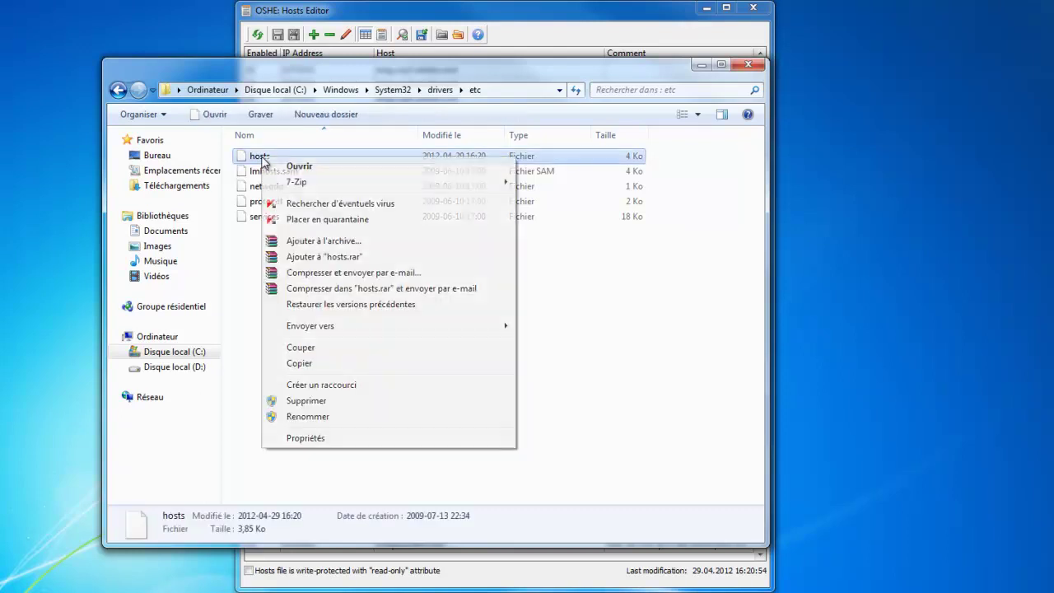
click(290, 170)
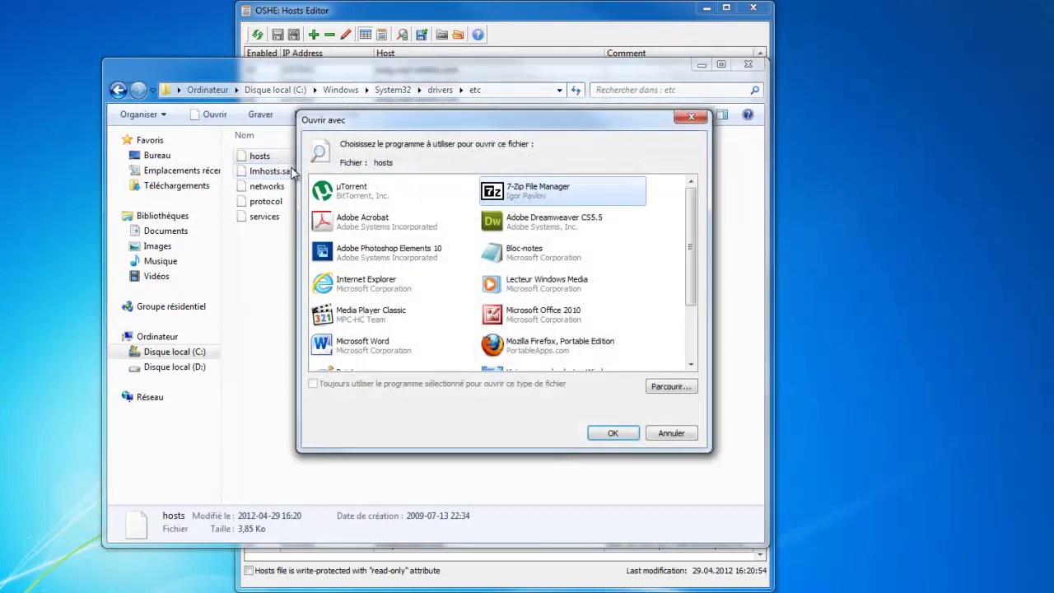
click(519, 253)
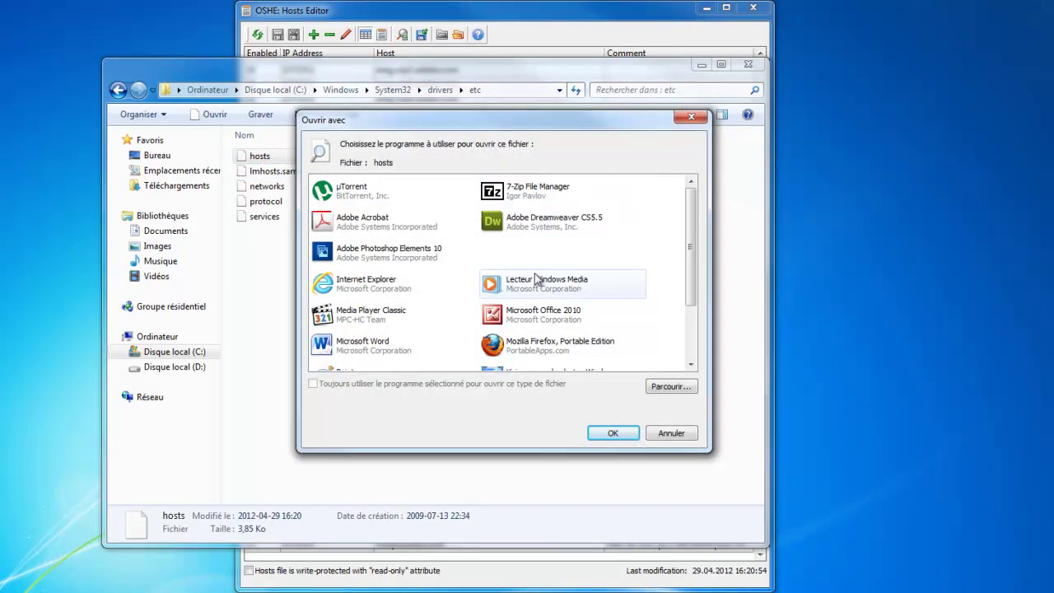
click(613, 433)
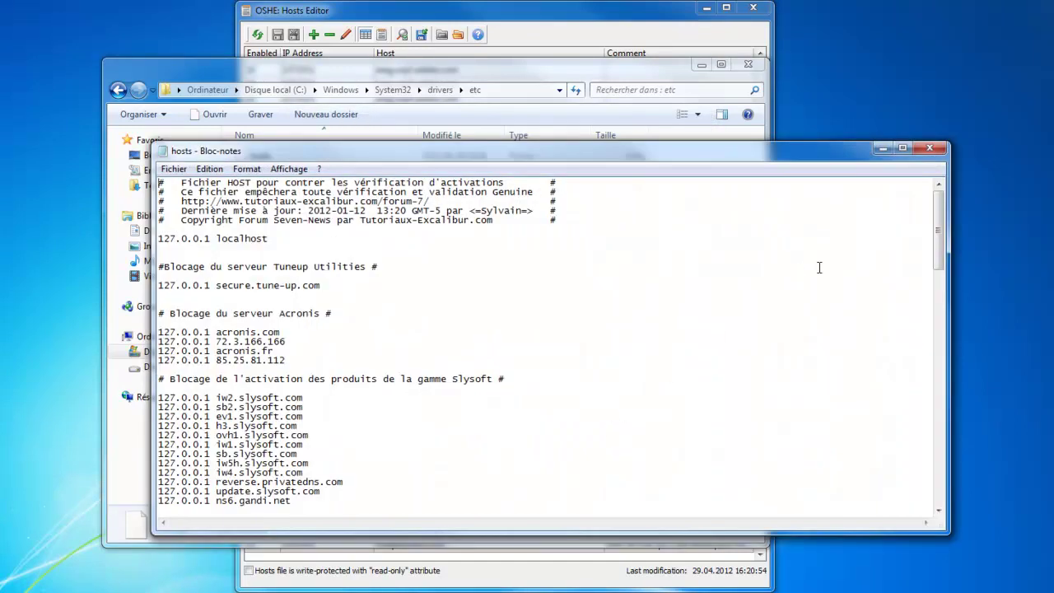
Check the nulsplusultra.com entry and its comment at the end of the hosts file, and close Bloc-notes and the folder window
drag(941, 216, 943, 501)
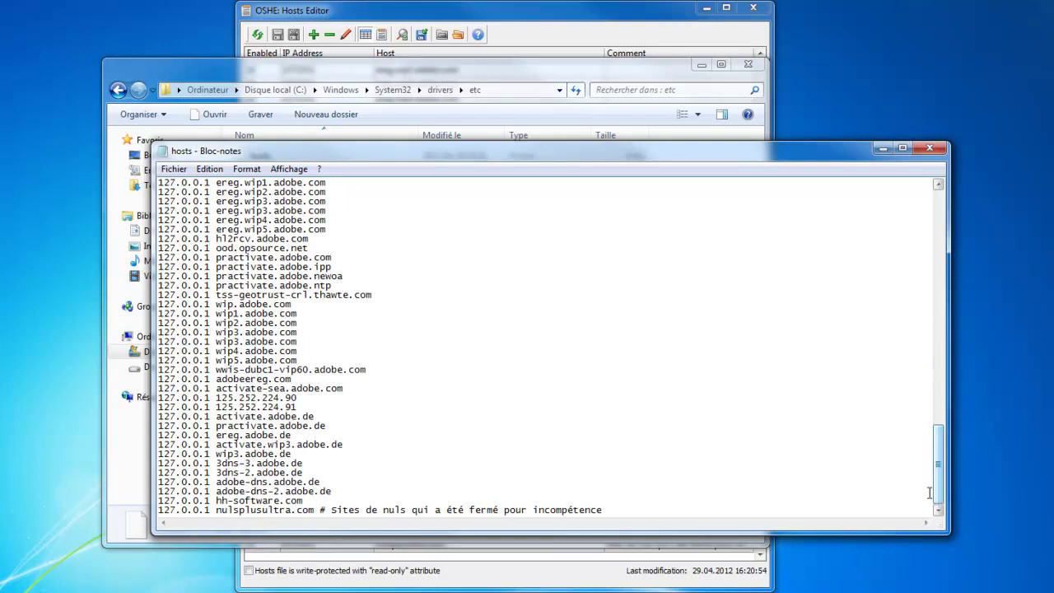
drag(608, 510, 160, 512)
click(450, 441)
drag(316, 511, 622, 508)
click(624, 508)
click(930, 148)
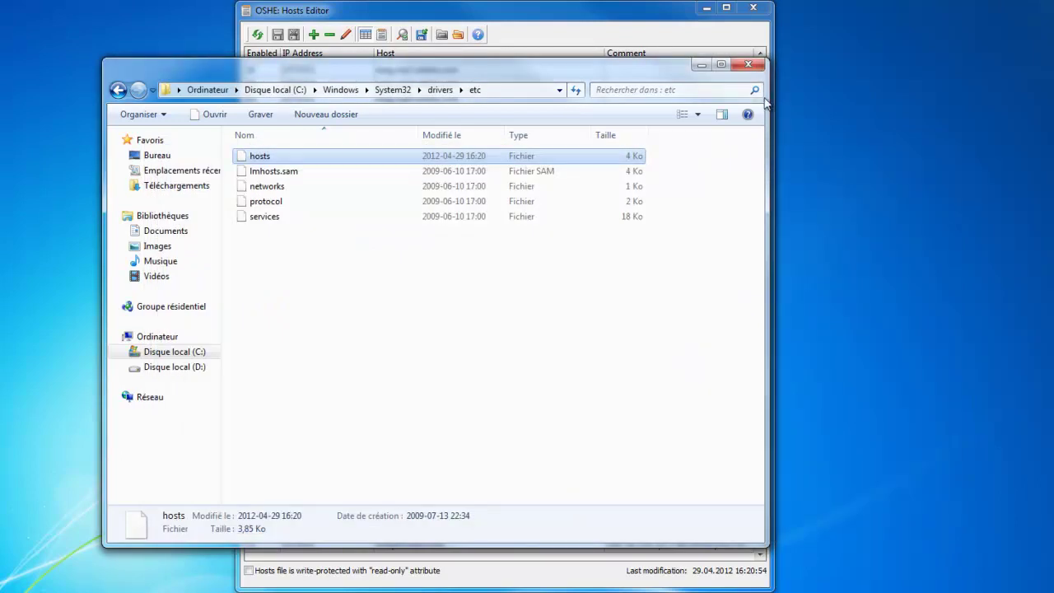
click(749, 66)
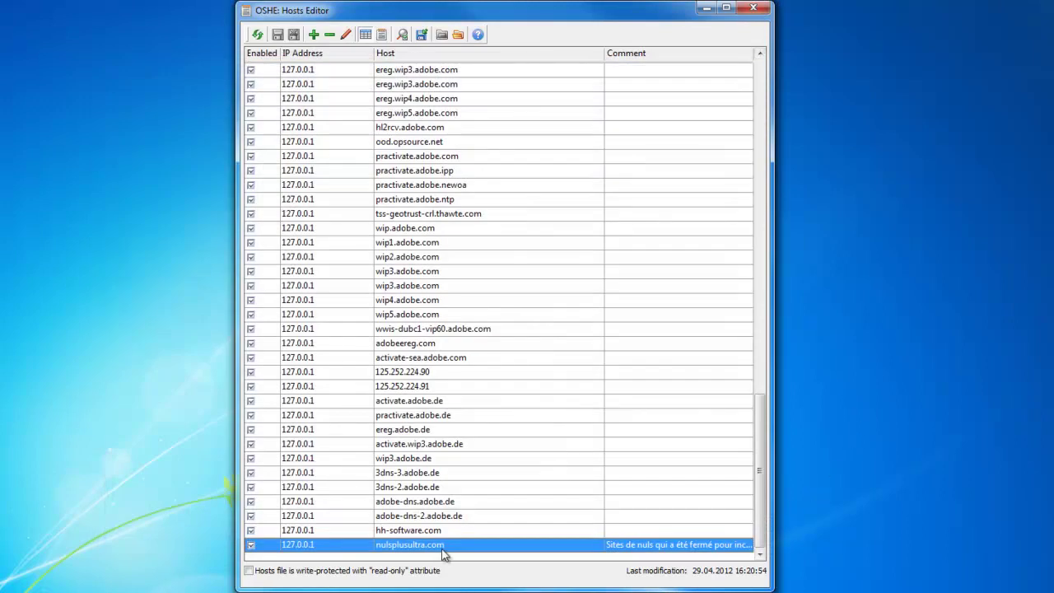
Delete the nulsplusultra.com record in the Hosts Editor and save the hosts file
click(330, 35)
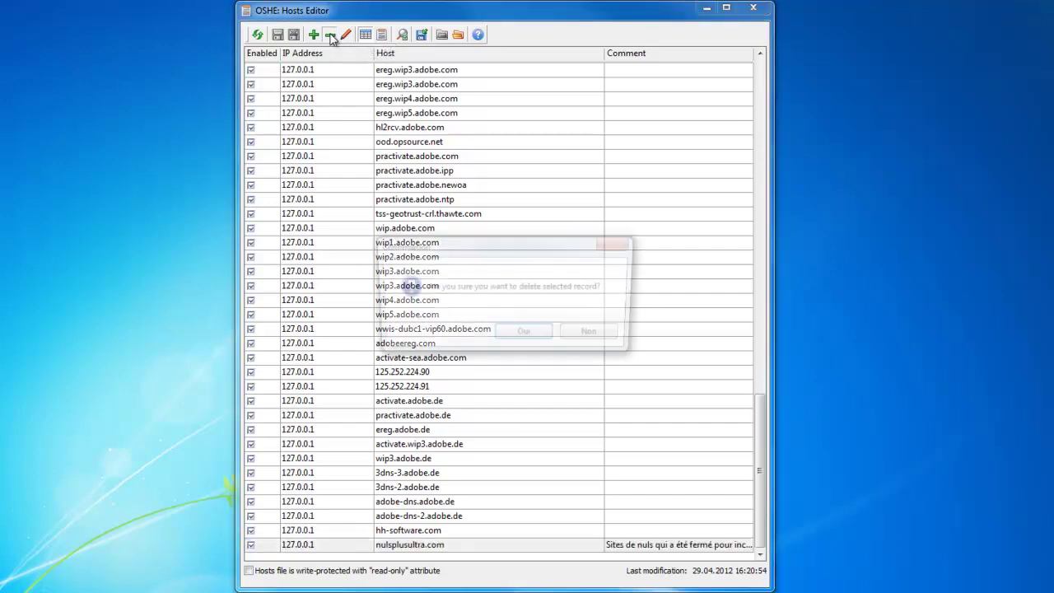
click(528, 336)
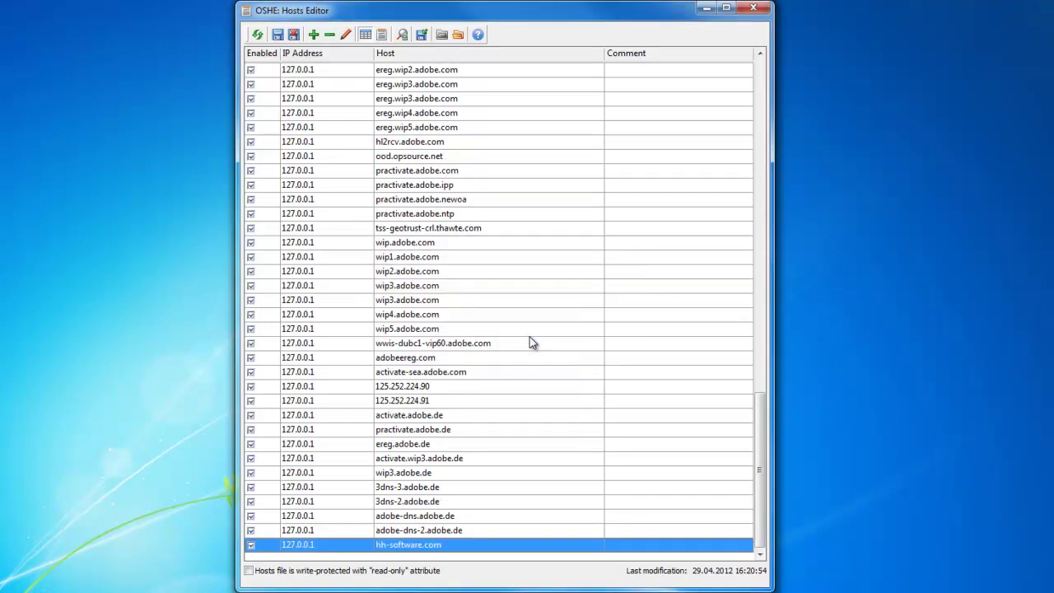
click(278, 34)
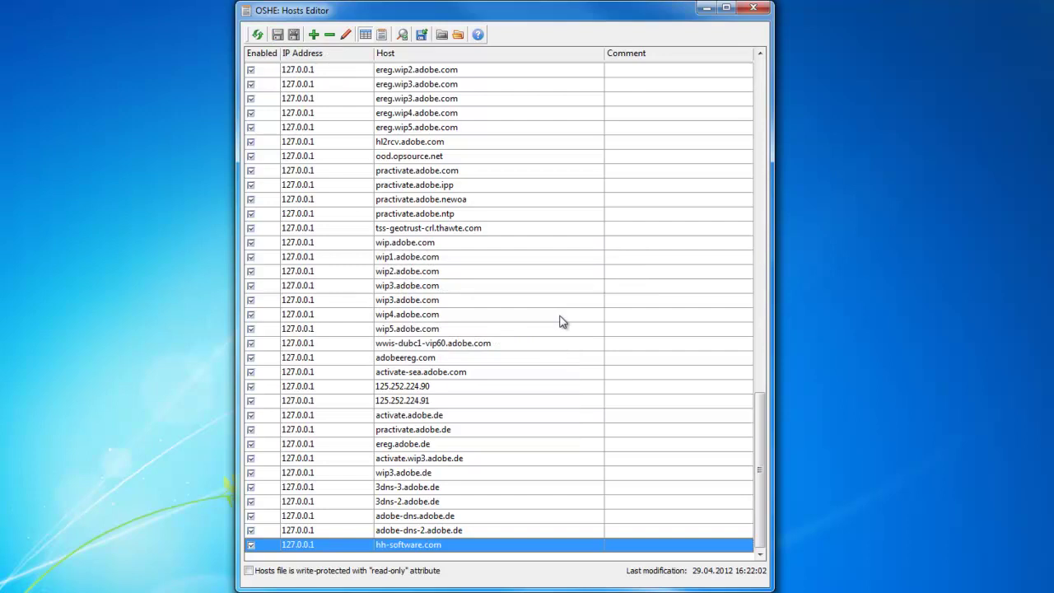
View the edit dialogs of the hh-software.com and iw2.slysoft.com records, including the comment field, and dismiss each one
click(345, 34)
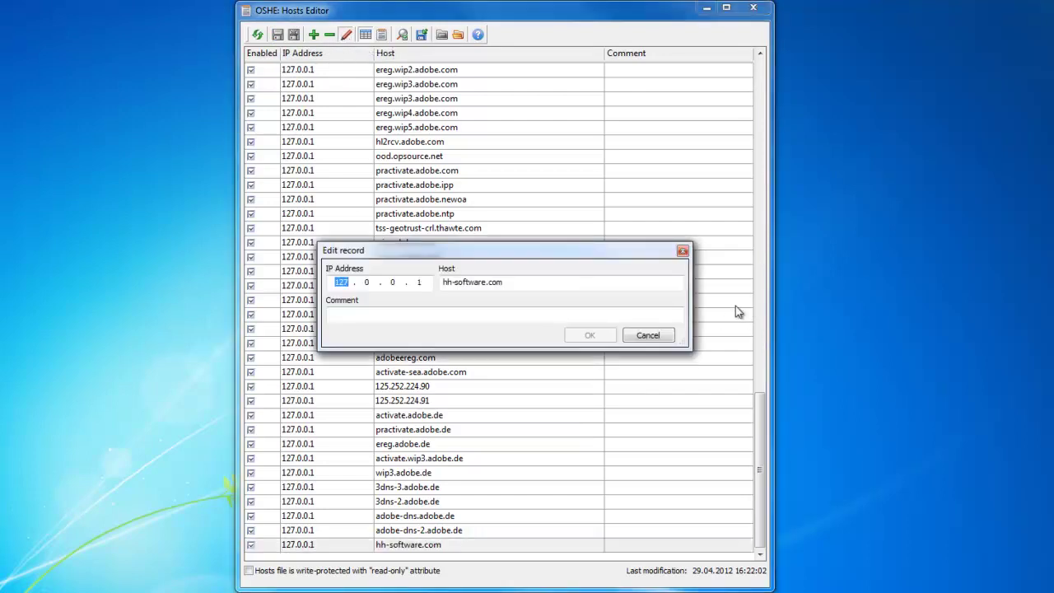
click(682, 252)
scroll(435, 341, up, 8)
scroll(435, 341, up, 15)
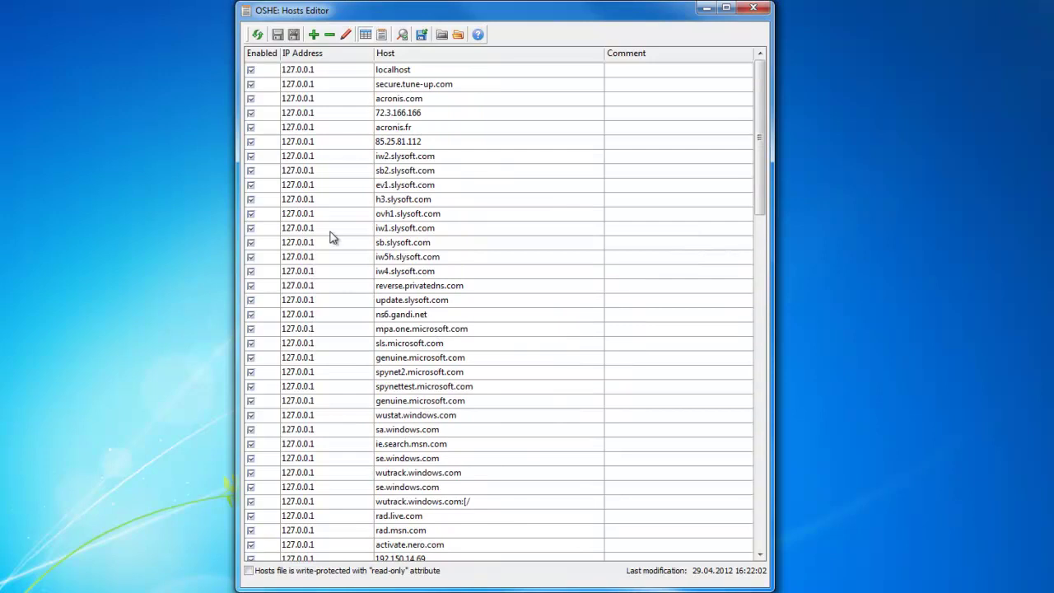
click(338, 158)
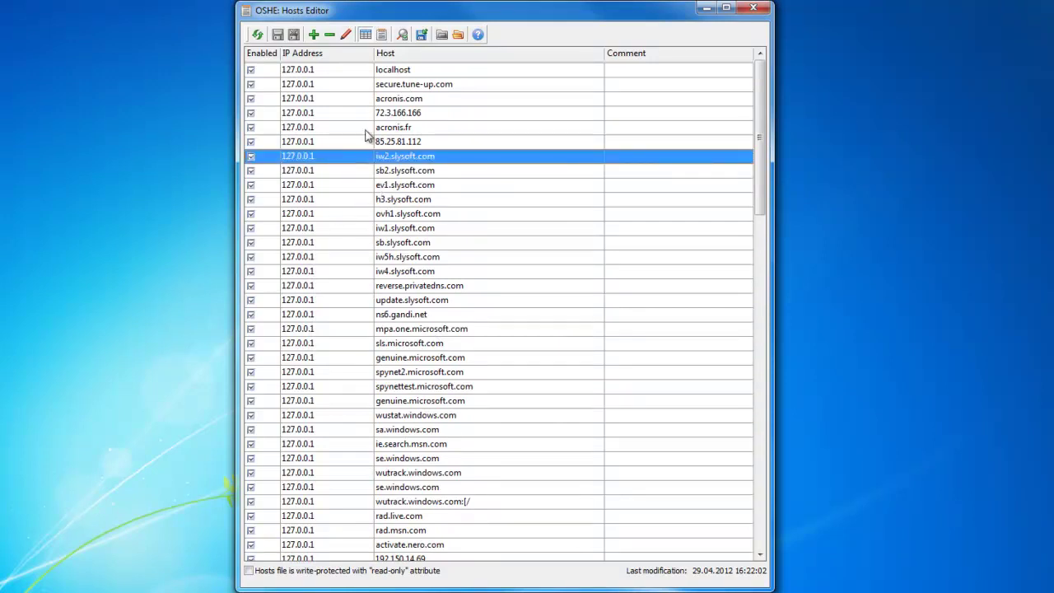
click(346, 35)
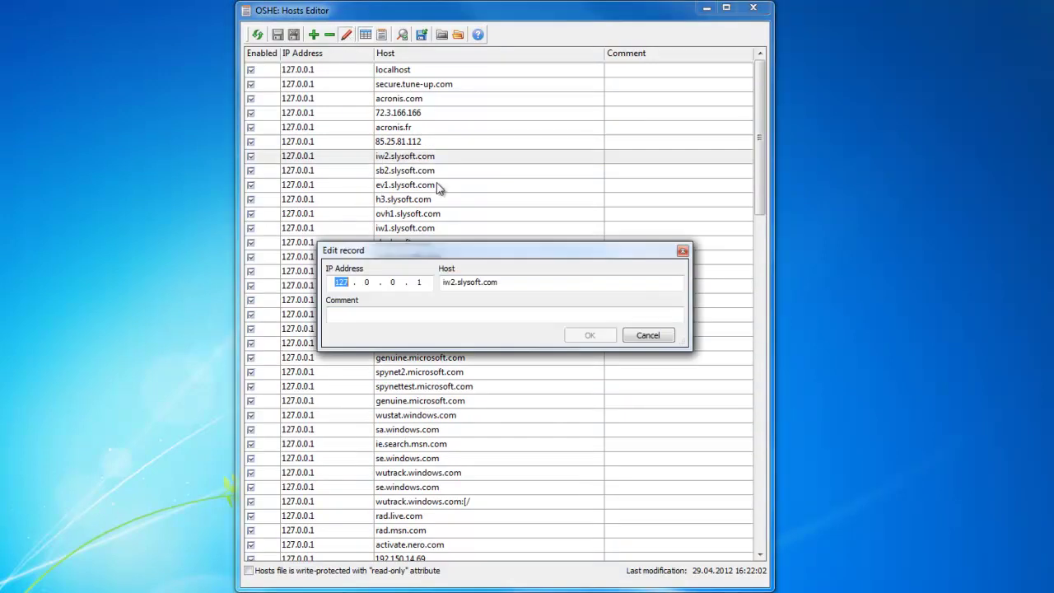
click(435, 321)
click(682, 251)
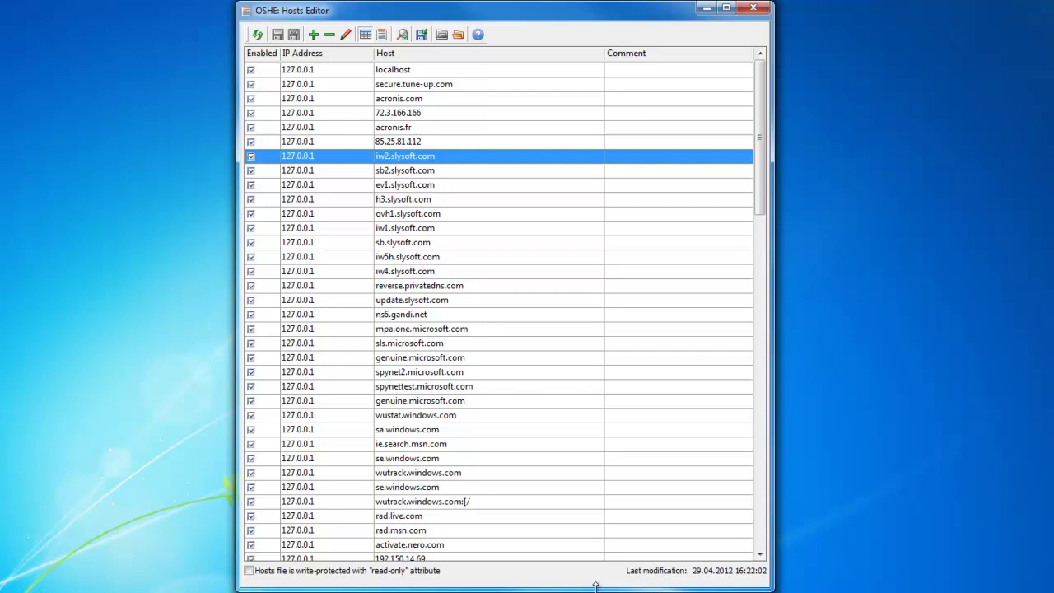
Look over the host records down to the last one and back, and reduce the height of the Hosts Editor window
drag(757, 201, 759, 567)
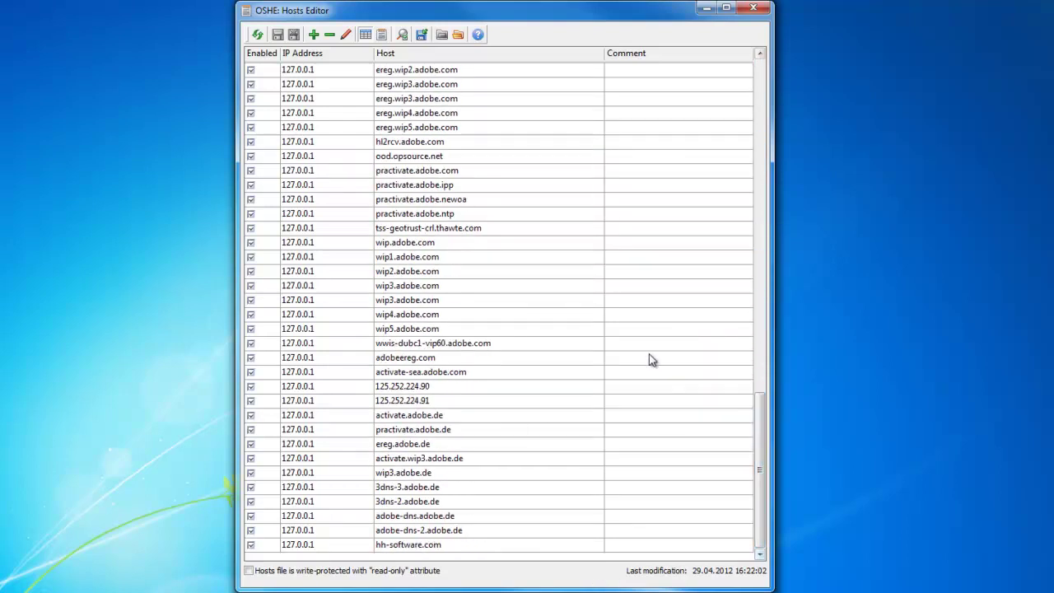
drag(758, 461, 771, 80)
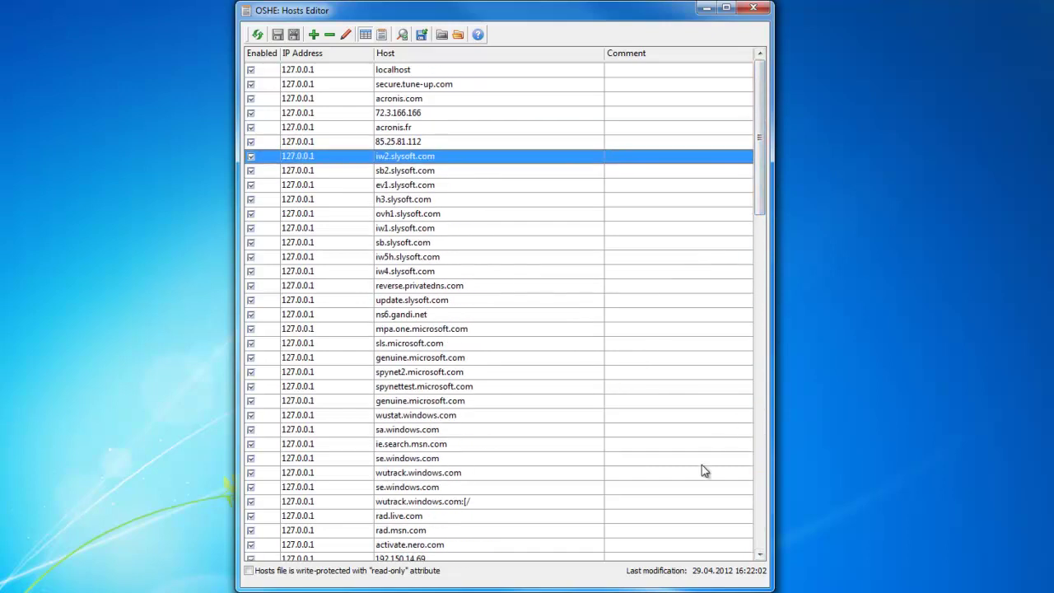
drag(552, 590, 546, 466)
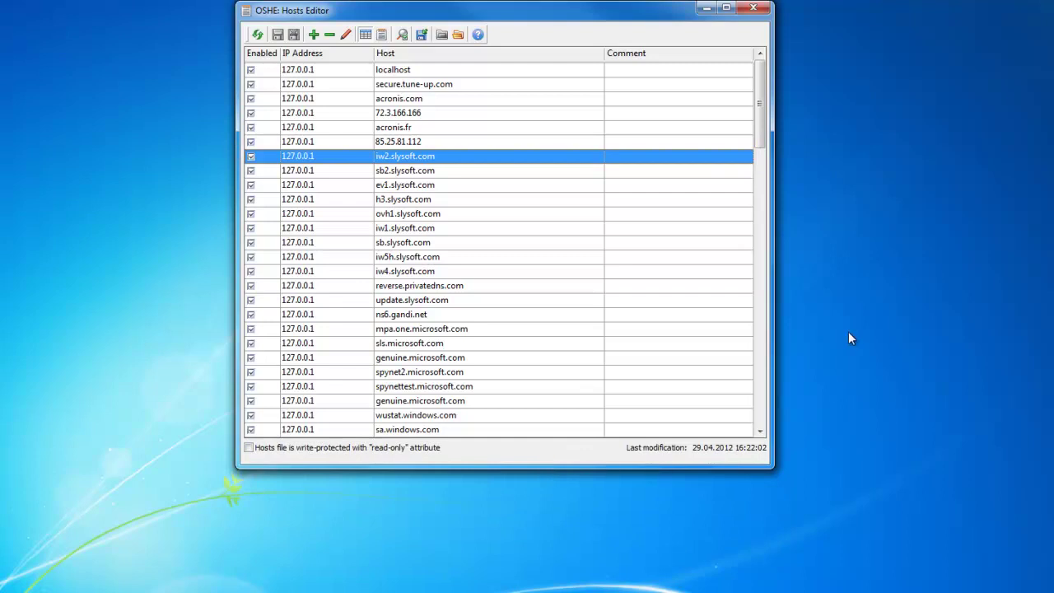
drag(765, 90, 761, 124)
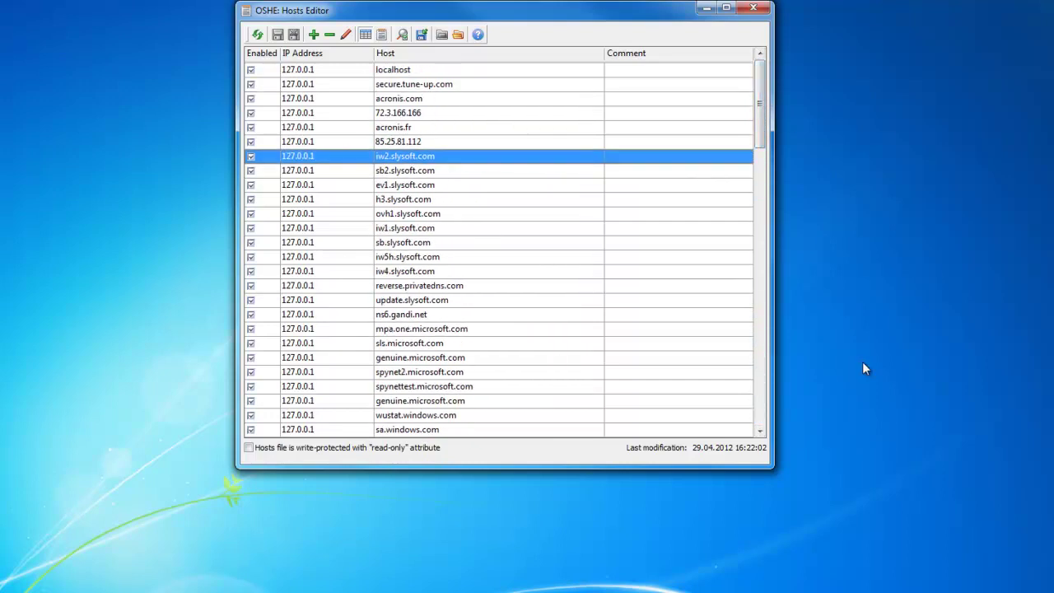